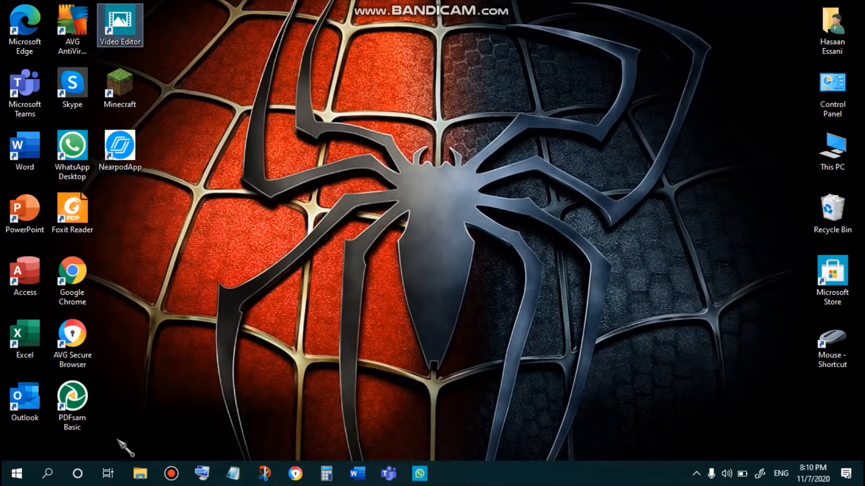
- Search Windows for the video app and open Video Editor
{"action": "left_click", "coordinate": [48, 474]}
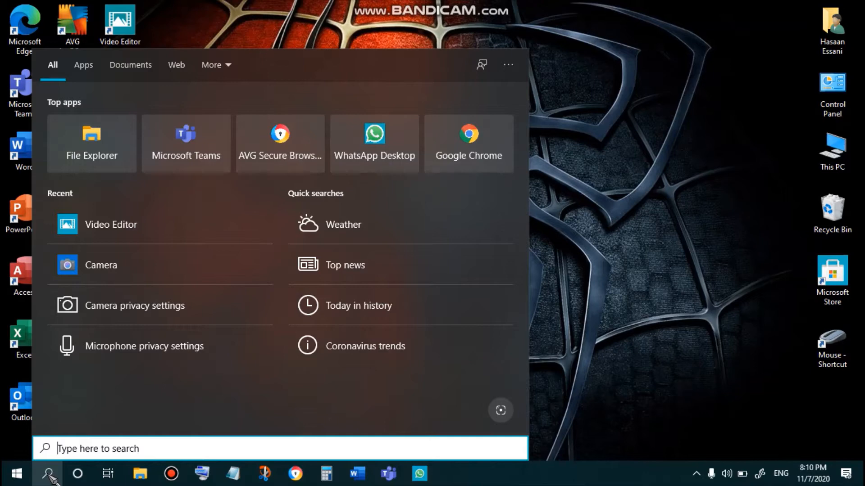
{"action": "type", "text": "mic"}
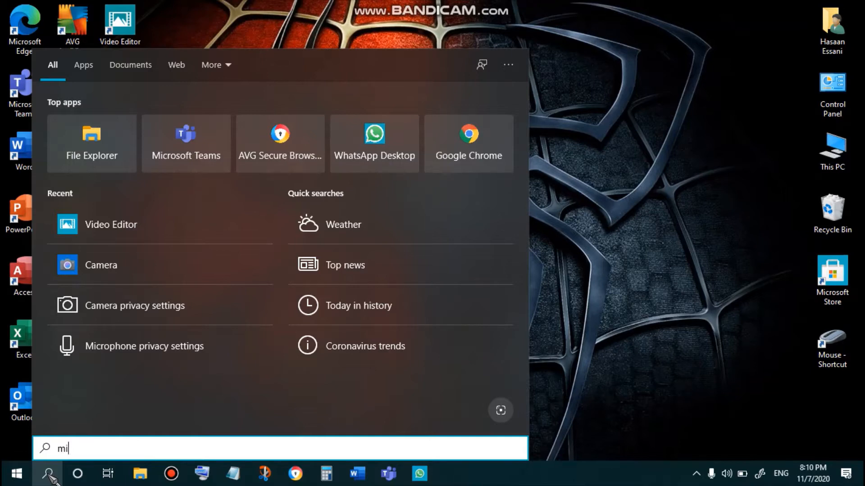
{"action": "key", "text": "BackSpace"}
{"action": "key", "text": "BackSpace"}
{"action": "key", "text": "BackSpace"}
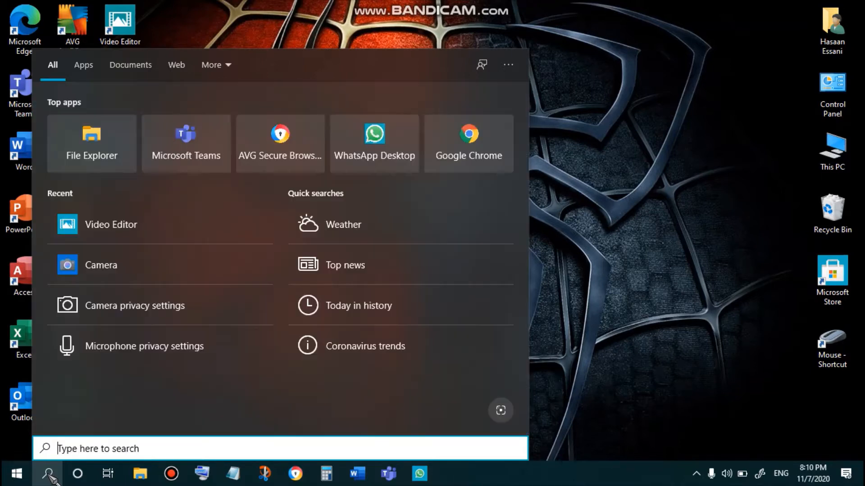
{"action": "type", "text": "video"}
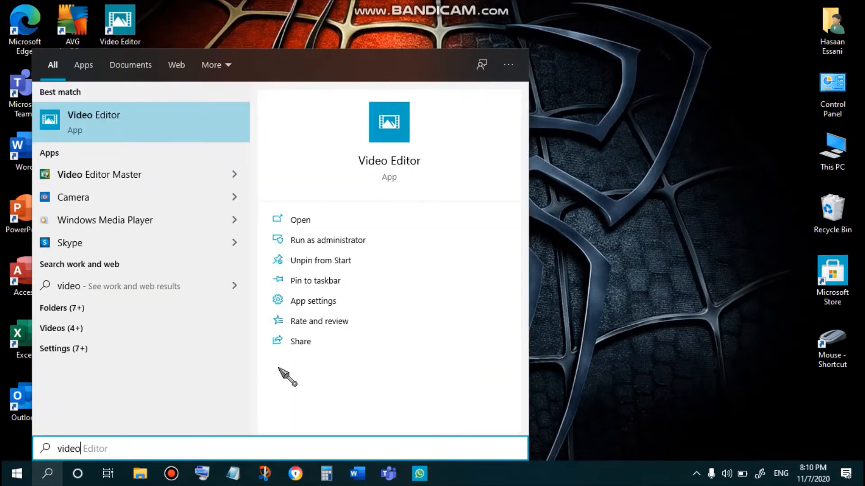
{"action": "left_click", "coordinate": [289, 220]}
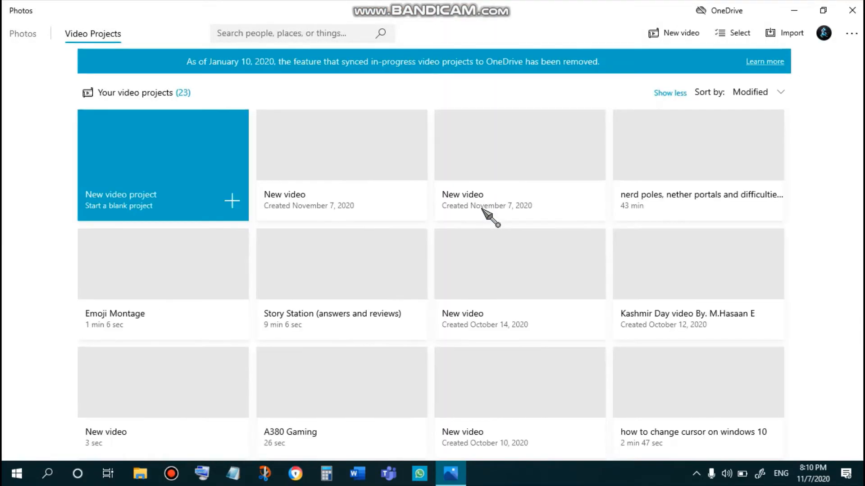
- Start a new video project and name it Best logo maker 2020 (Render Frost)
{"action": "left_click", "coordinate": [156, 206]}
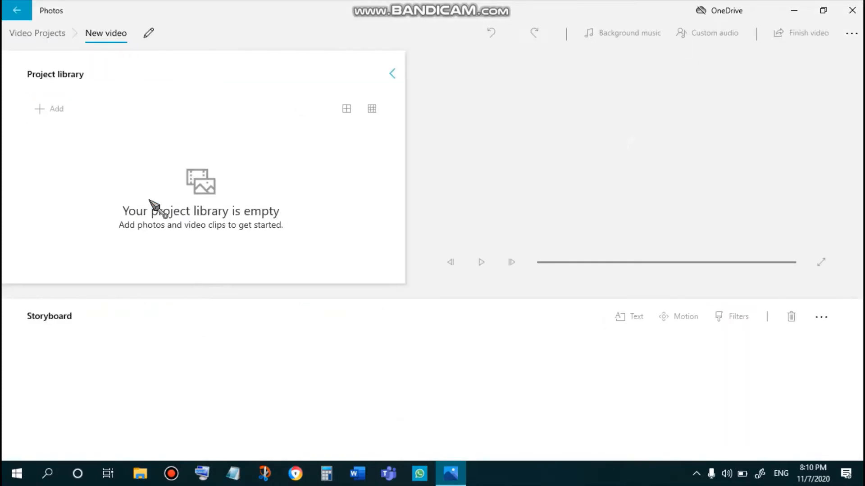
{"action": "key", "text": "BackSpace"}
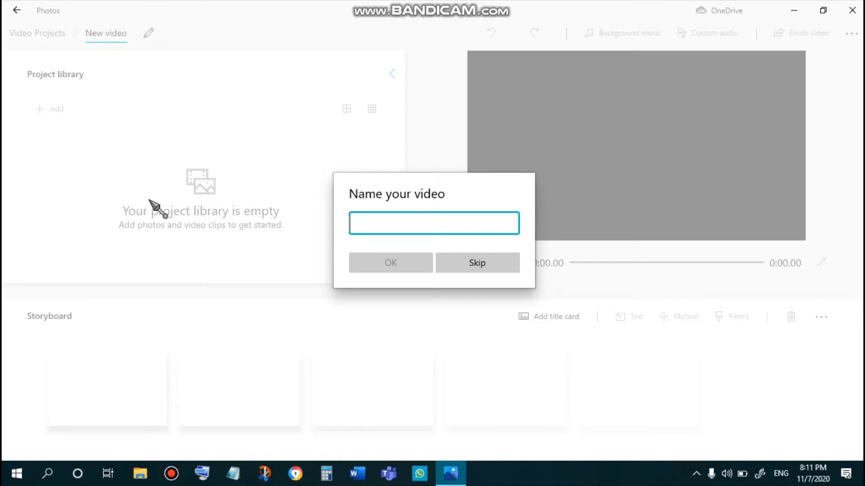
{"action": "type", "text": "Vide"}
{"action": "key", "text": "BackSpace"}
{"action": "key", "text": "BackSpace"}
{"action": "key", "text": "BackSpace"}
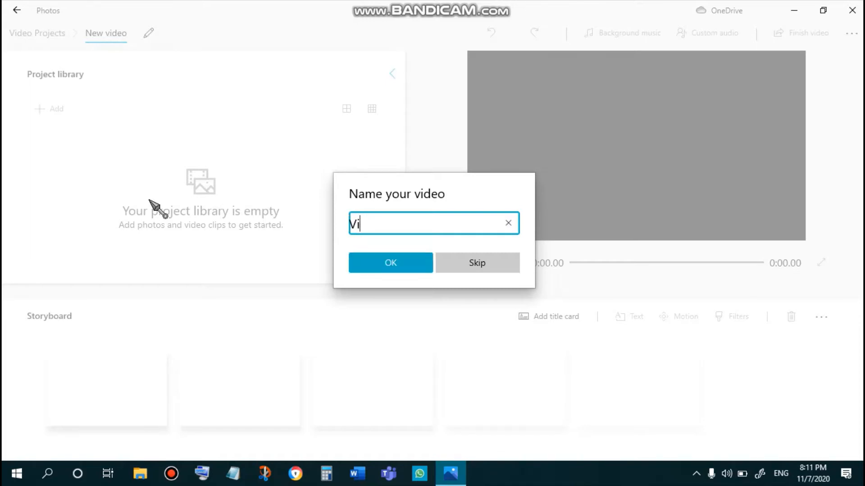
{"action": "key", "text": "BackSpace"}
{"action": "type", "text": "Best logo m"}
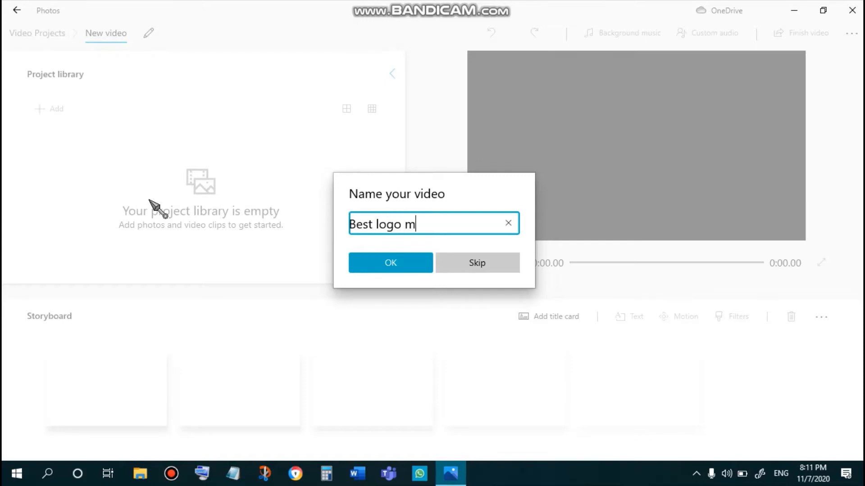
{"action": "type", "text": "aker 2020"}
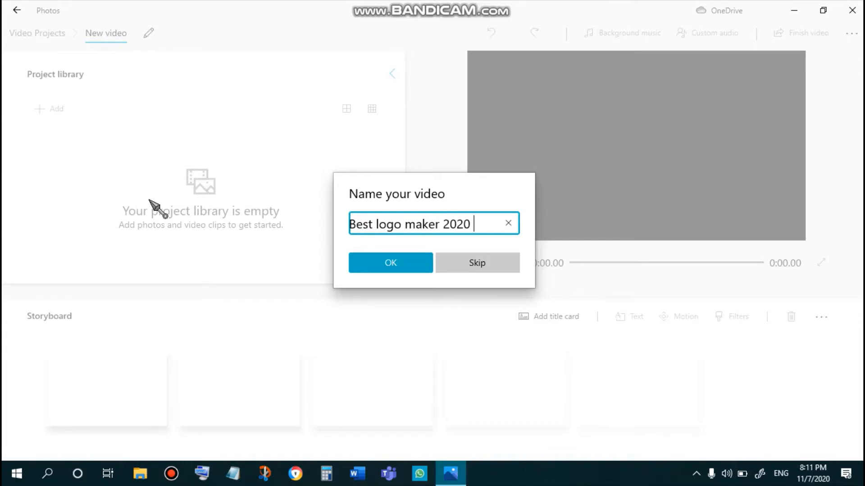
{"action": "type", "text": "(Render Frost)"}
{"action": "key", "text": "Return"}
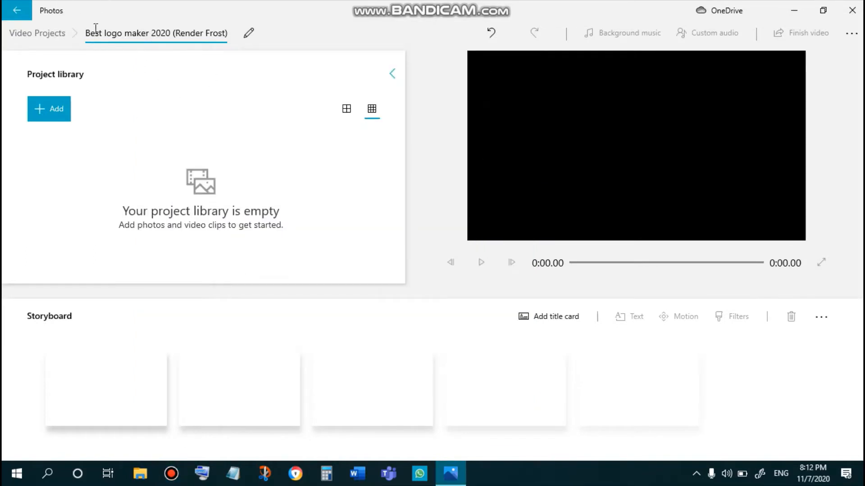
{"action": "left_click", "coordinate": [159, 32]}
{"action": "left_click", "coordinate": [192, 35]}
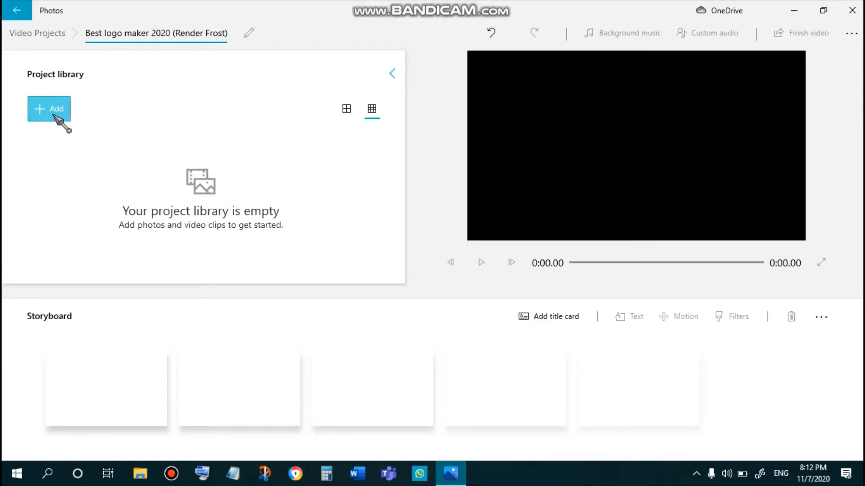
{"action": "left_click", "coordinate": [196, 174]}
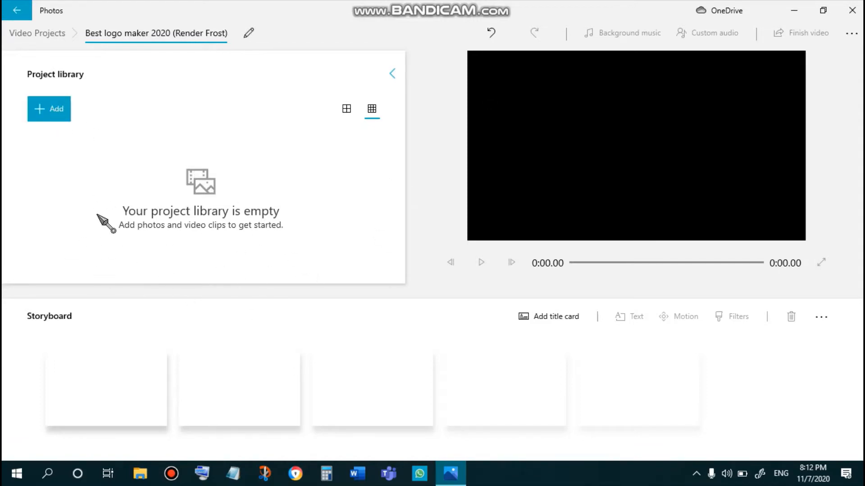
{"action": "left_click", "coordinate": [34, 103]}
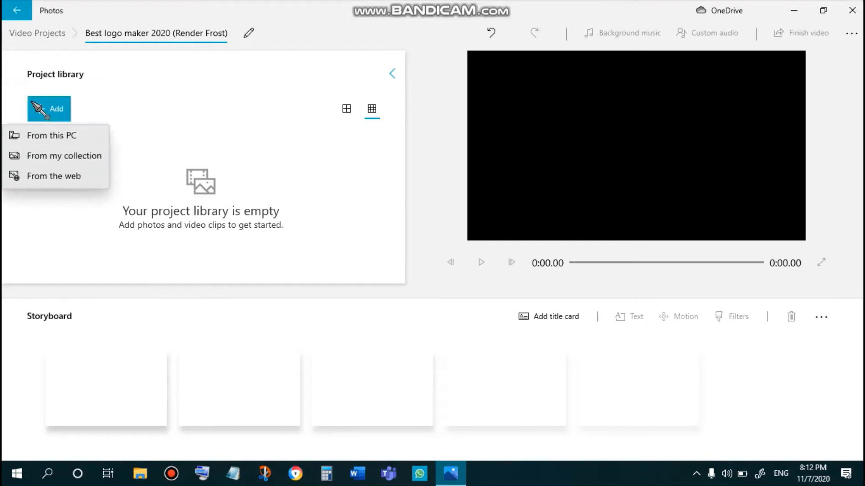
{"action": "left_click", "coordinate": [62, 132]}
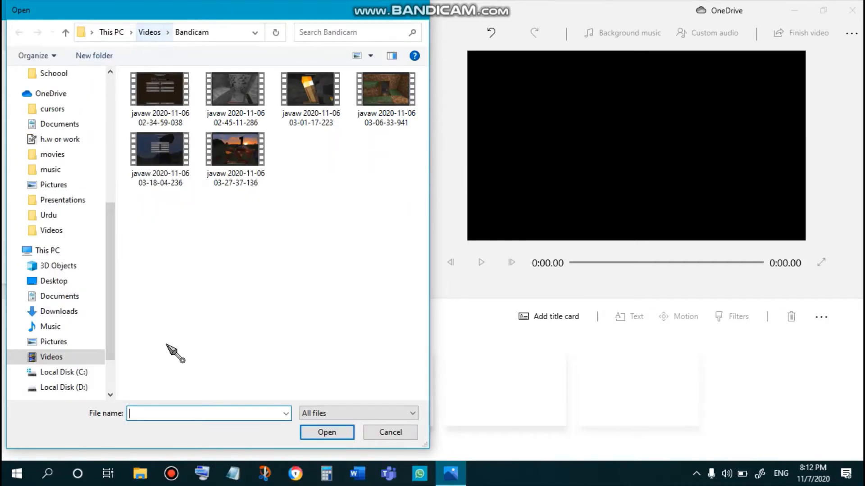
{"action": "left_click", "coordinate": [60, 140]}
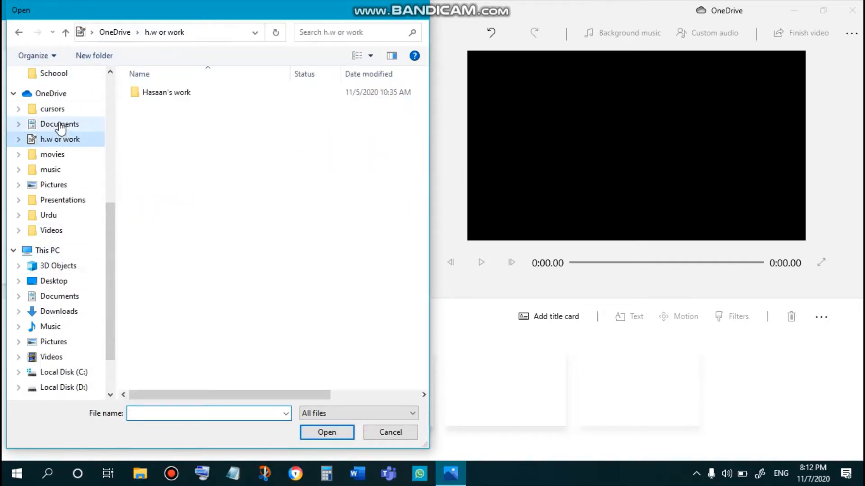
{"action": "left_click", "coordinate": [59, 124]}
{"action": "double_click", "coordinate": [214, 108]}
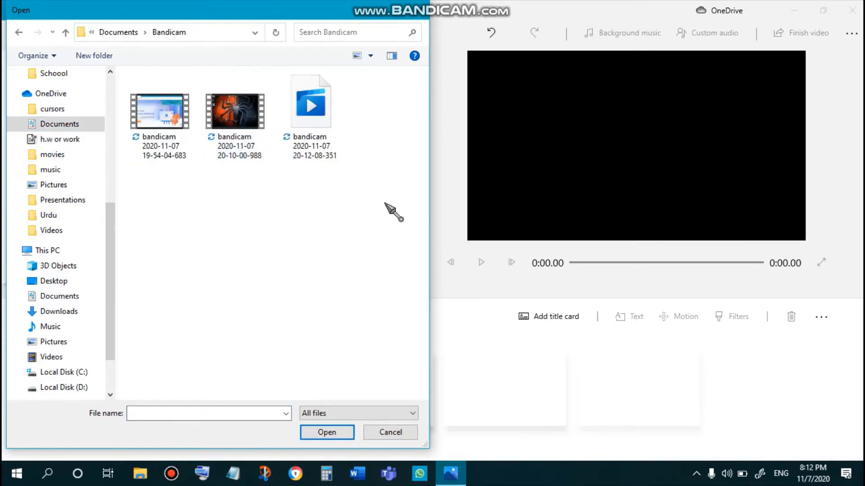
{"action": "left_click", "coordinate": [160, 117]}
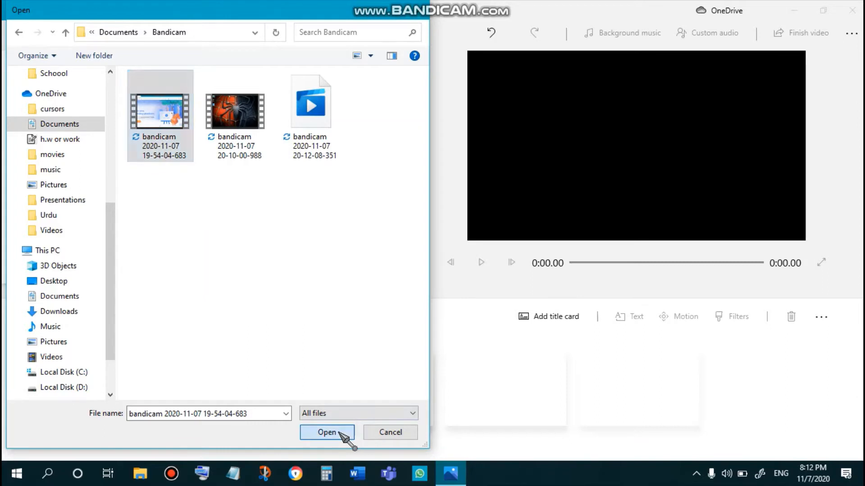
{"action": "left_click", "coordinate": [339, 433]}
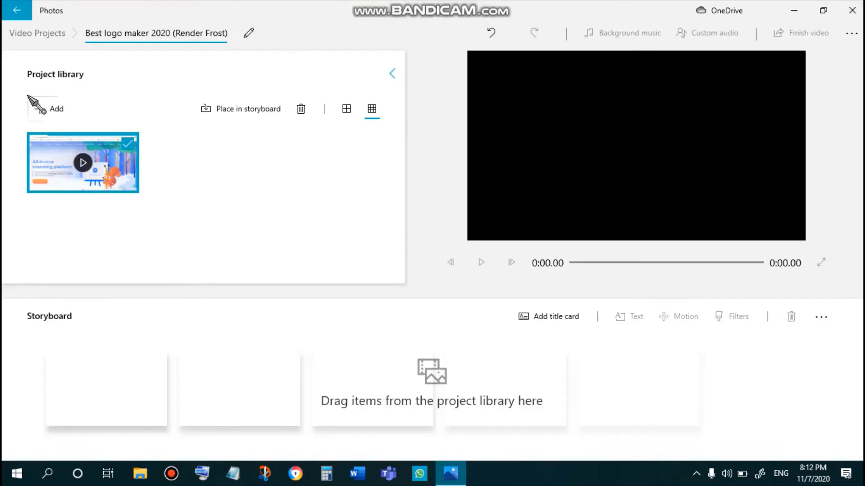
{"action": "left_click", "coordinate": [20, 98]}
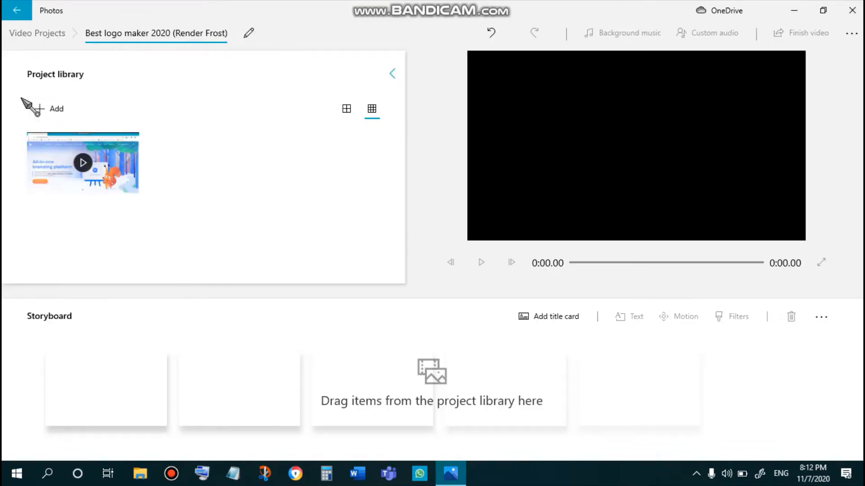
{"action": "left_click", "coordinate": [52, 109]}
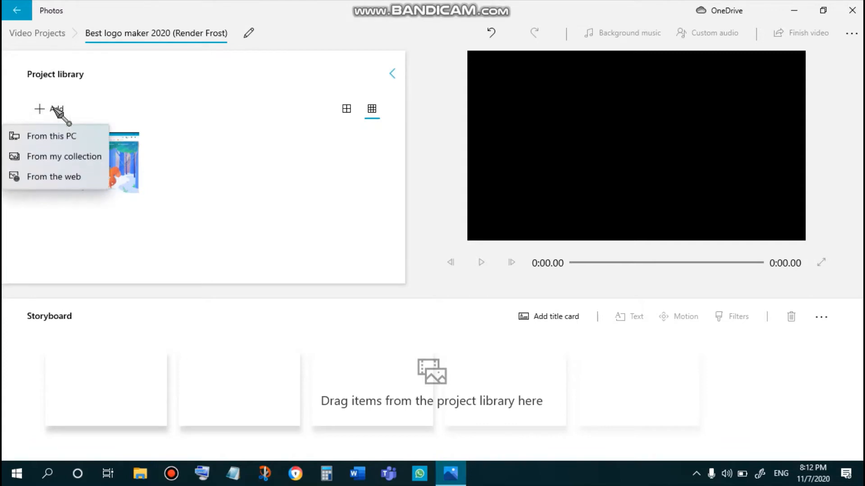
{"action": "left_click", "coordinate": [332, 249]}
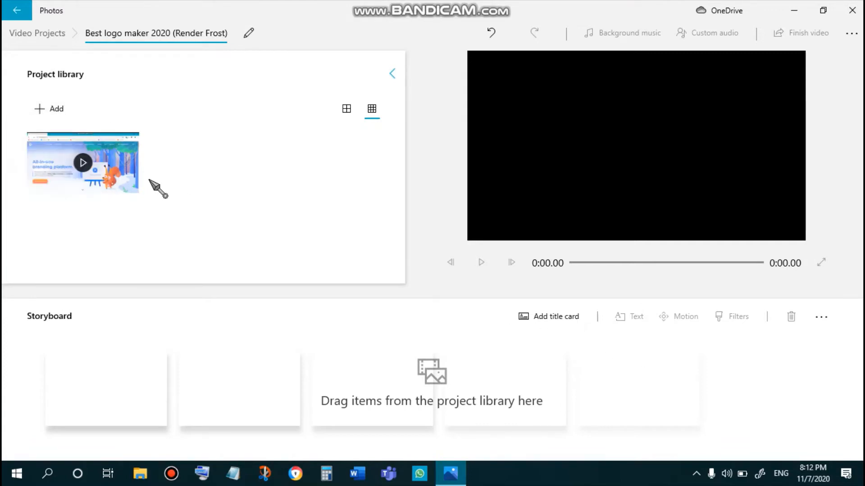
- Add the Yellow and Purple Modern Gamer MMO video from Downloads to the project library
{"action": "left_click", "coordinate": [63, 122]}
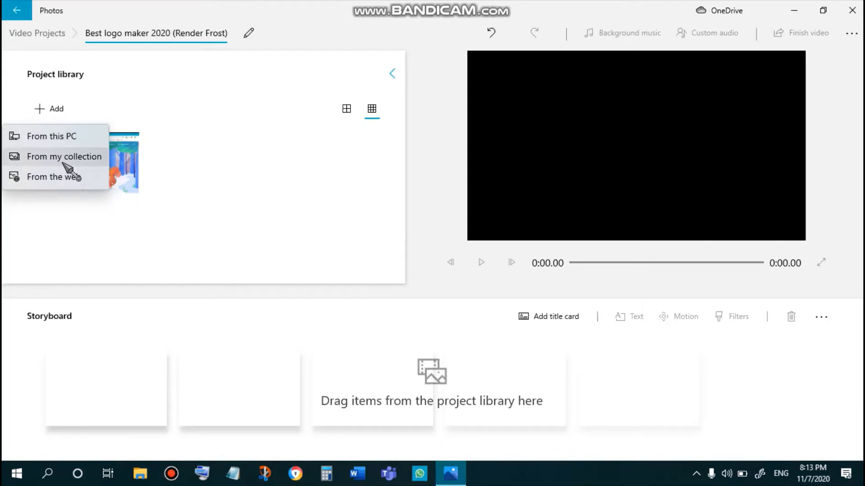
{"action": "left_click", "coordinate": [85, 136]}
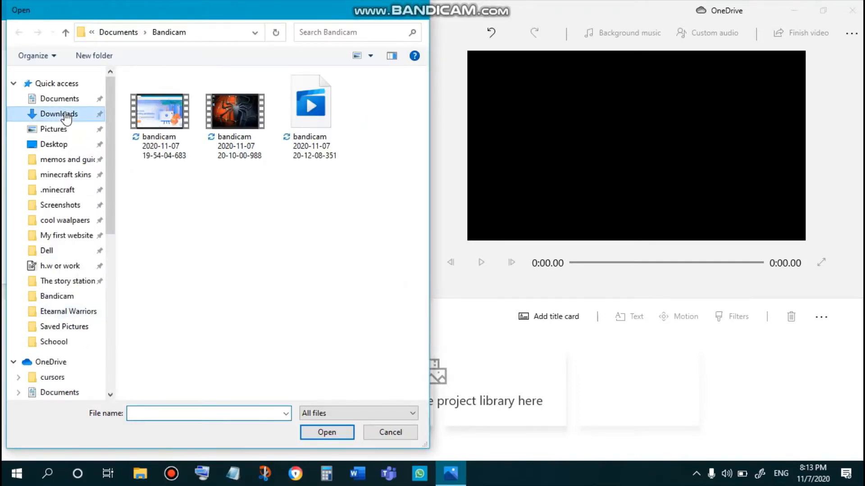
{"action": "left_click", "coordinate": [60, 116]}
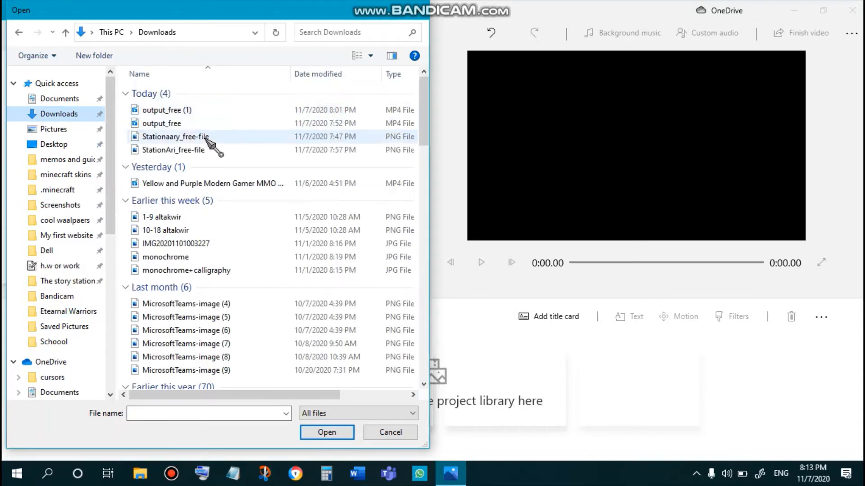
{"action": "left_click", "coordinate": [305, 184]}
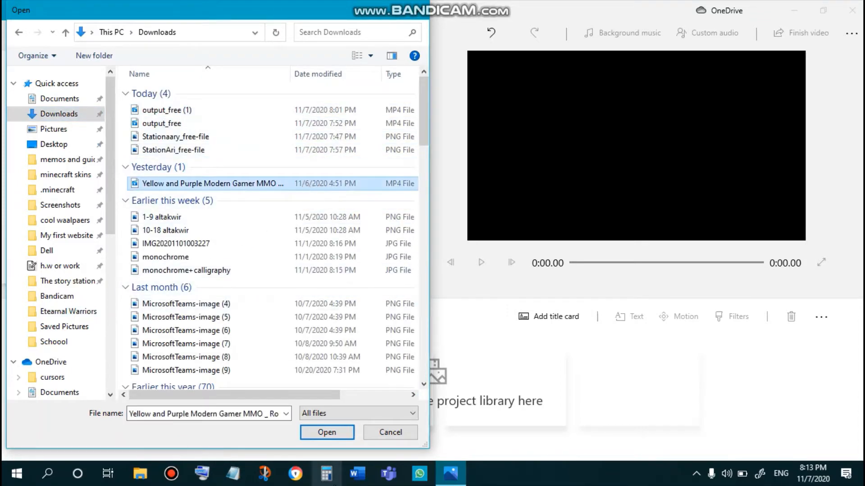
{"action": "left_click", "coordinate": [330, 433]}
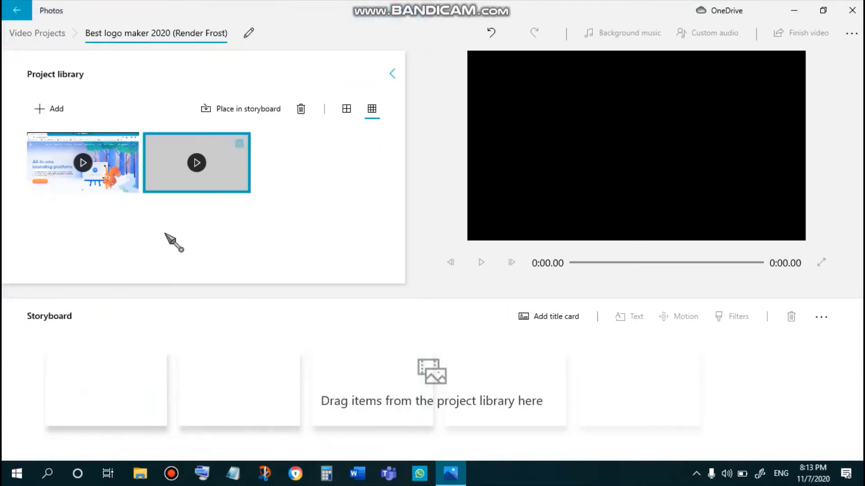
{"action": "left_click", "coordinate": [218, 169]}
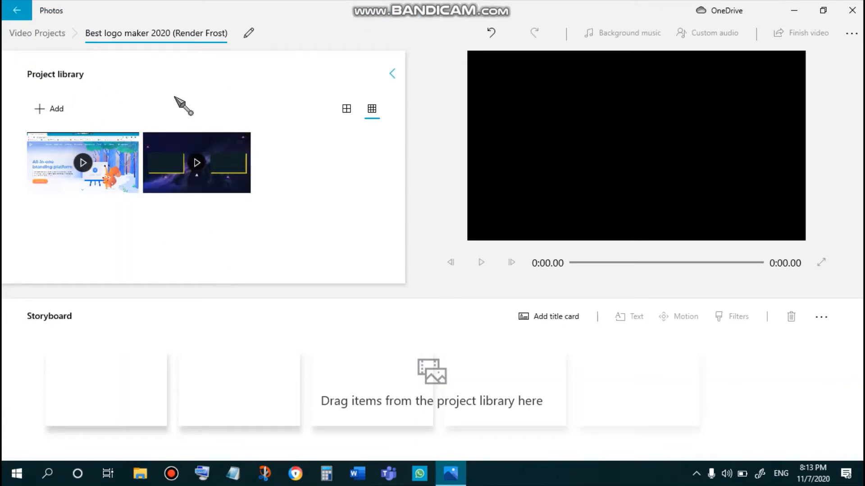
- Import the t (1) video from the OneDrive Videos Etearnal Warriors folder and place it first on the storyboard
{"action": "left_click", "coordinate": [44, 114]}
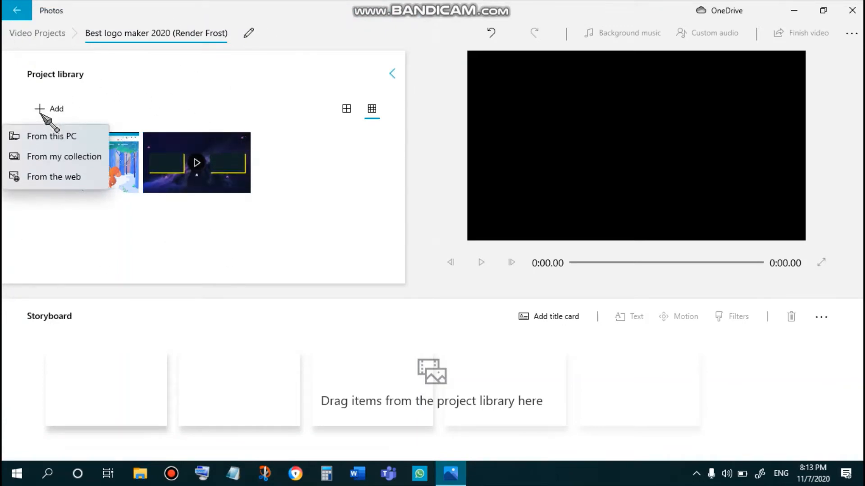
{"action": "left_click", "coordinate": [52, 135]}
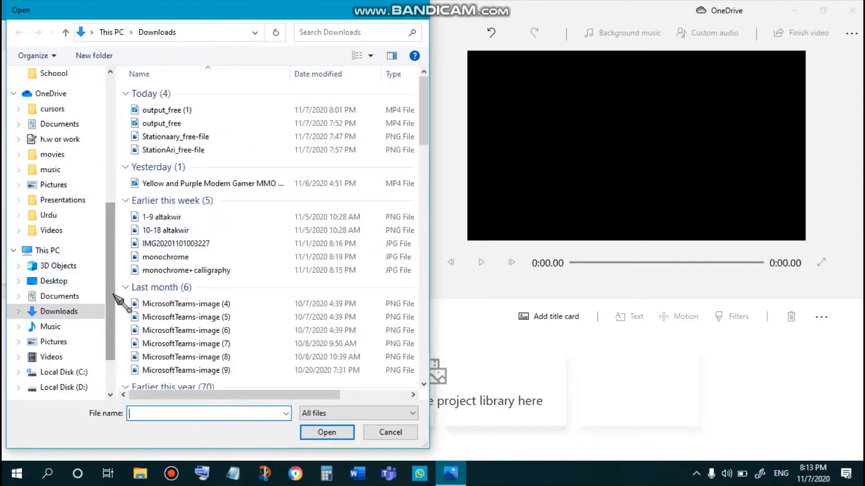
{"action": "left_click_drag", "start_coordinate": [113, 327], "coordinate": [114, 347]}
{"action": "left_click", "coordinate": [18, 230]}
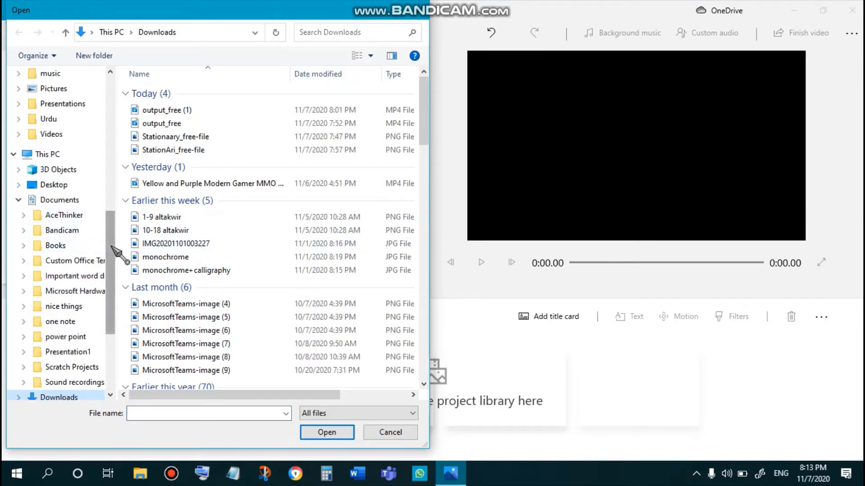
{"action": "left_click_drag", "start_coordinate": [113, 250], "coordinate": [120, 203]}
{"action": "left_click", "coordinate": [48, 261]}
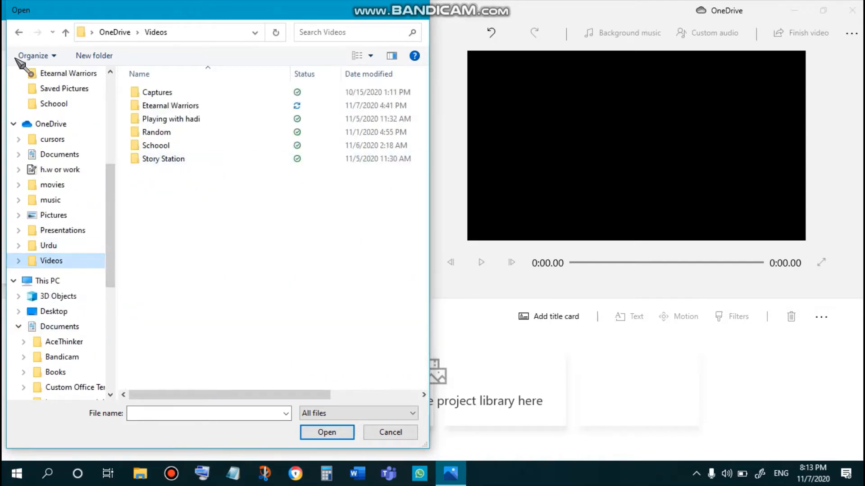
{"action": "double_click", "coordinate": [255, 106]}
{"action": "left_click", "coordinate": [143, 231]}
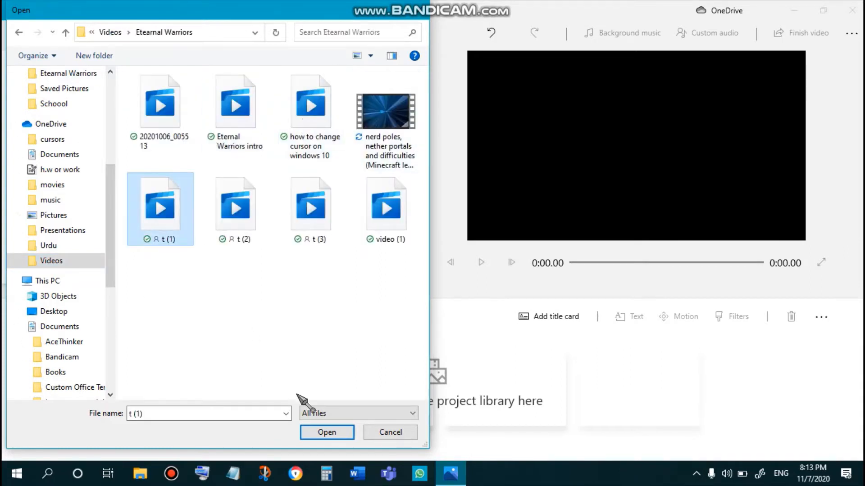
{"action": "left_click", "coordinate": [321, 436]}
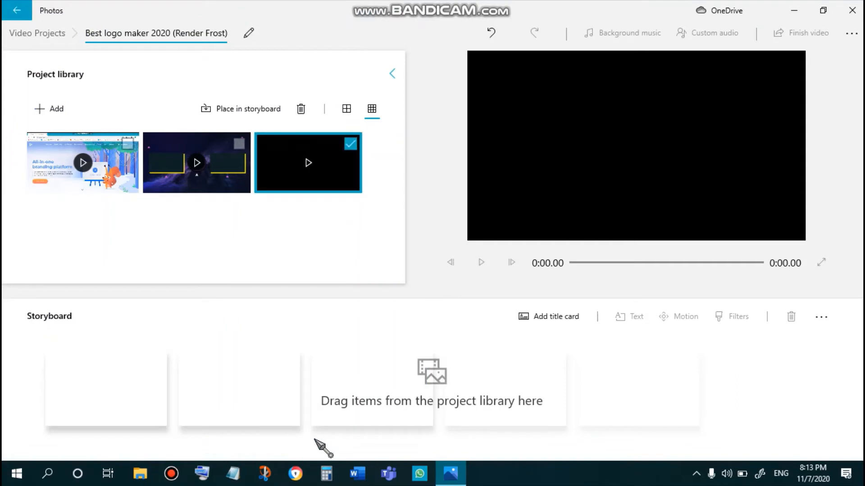
{"action": "left_click", "coordinate": [332, 187]}
{"action": "left_click_drag", "start_coordinate": [332, 187], "coordinate": [85, 389]}
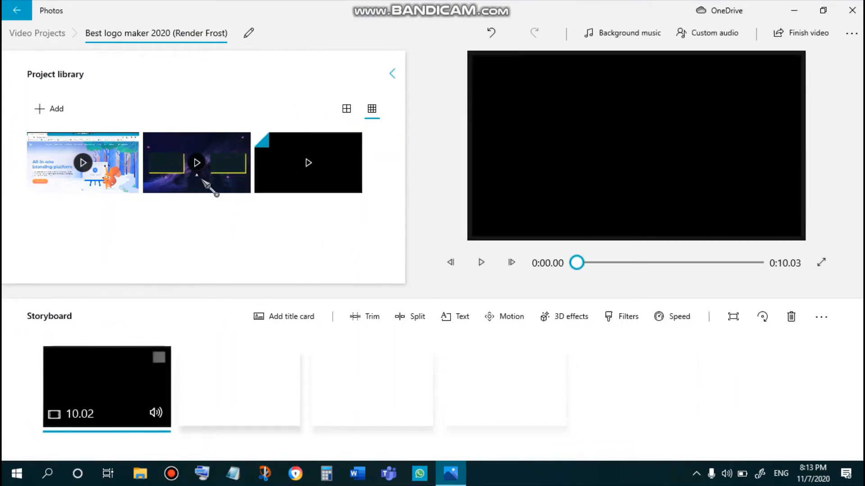
- Place the bandicam clip and then the Yellow and Purple Modern Gamer MMO clip after t (1) on the storyboard
{"action": "left_click_drag", "start_coordinate": [108, 177], "coordinate": [252, 325]}
{"action": "left_click_drag", "start_coordinate": [197, 163], "coordinate": [369, 356]}
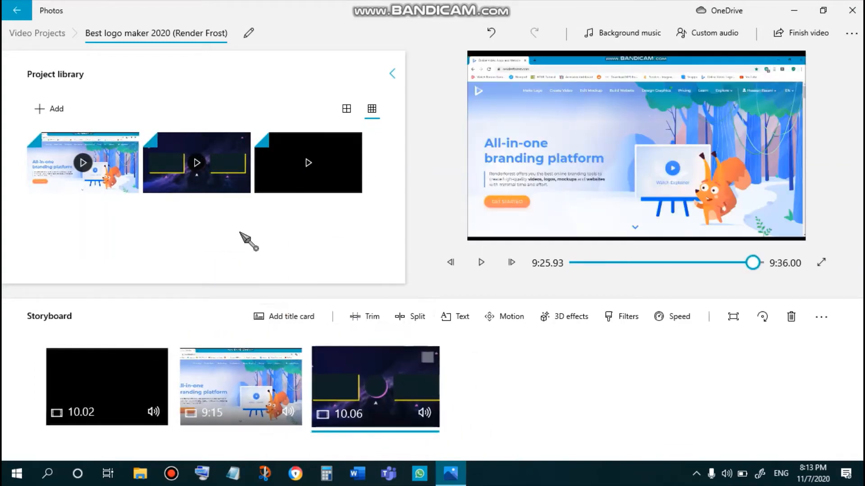
- Play the project preview from the start and scrub through the bandicam recording clip
{"action": "mouse_move", "coordinate": [452, 475]}
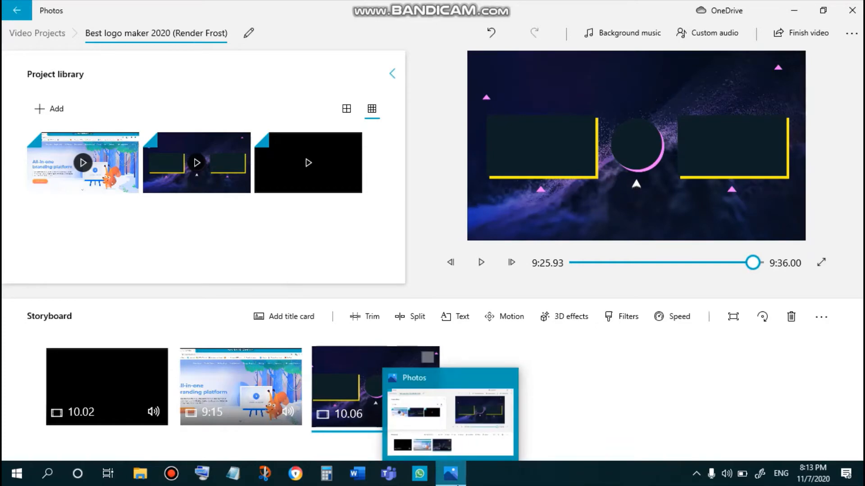
{"action": "left_click", "coordinate": [135, 367]}
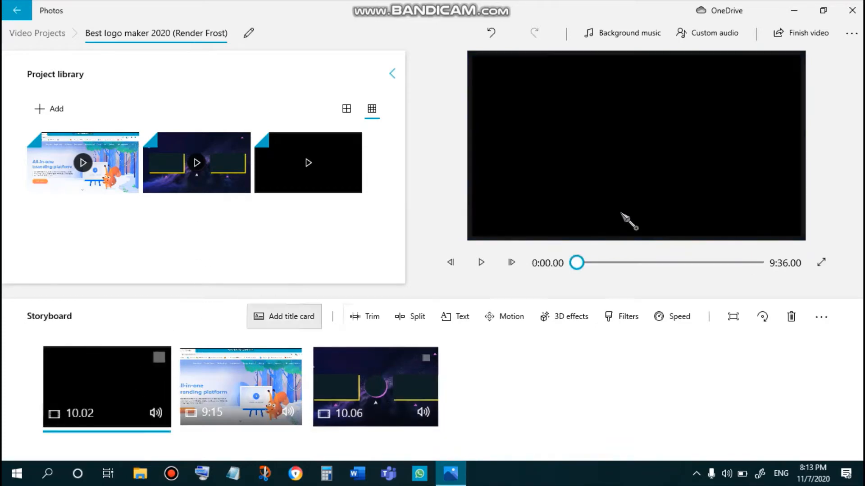
{"action": "left_click", "coordinate": [481, 262]}
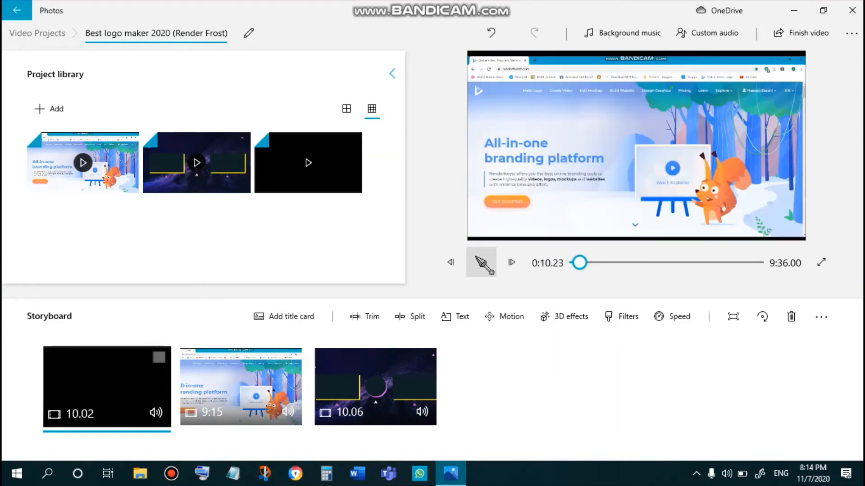
{"action": "left_click", "coordinate": [602, 264]}
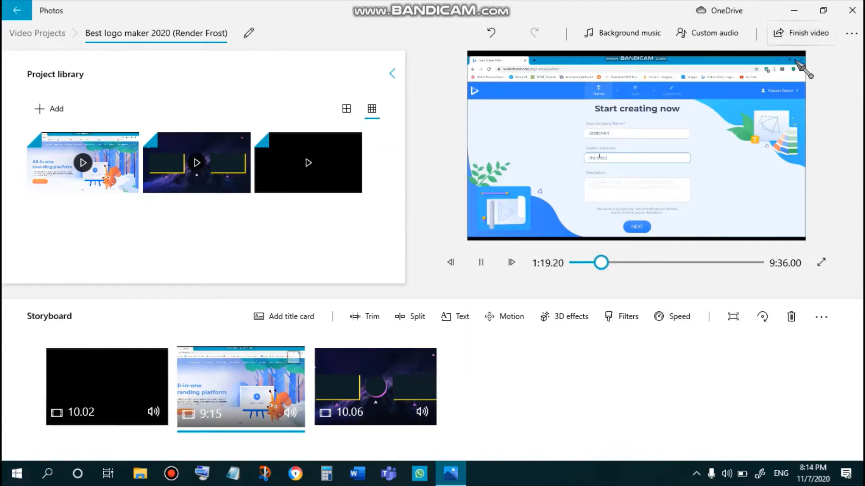
{"action": "left_click", "coordinate": [658, 263]}
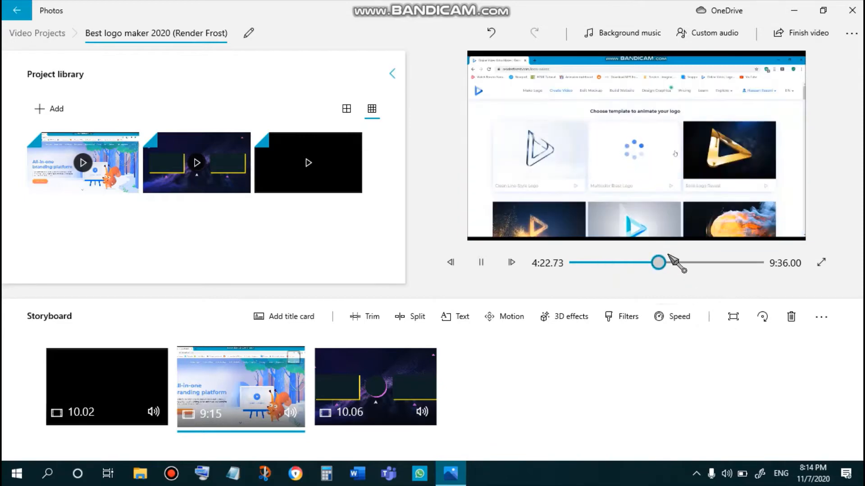
{"action": "left_click", "coordinate": [679, 263]}
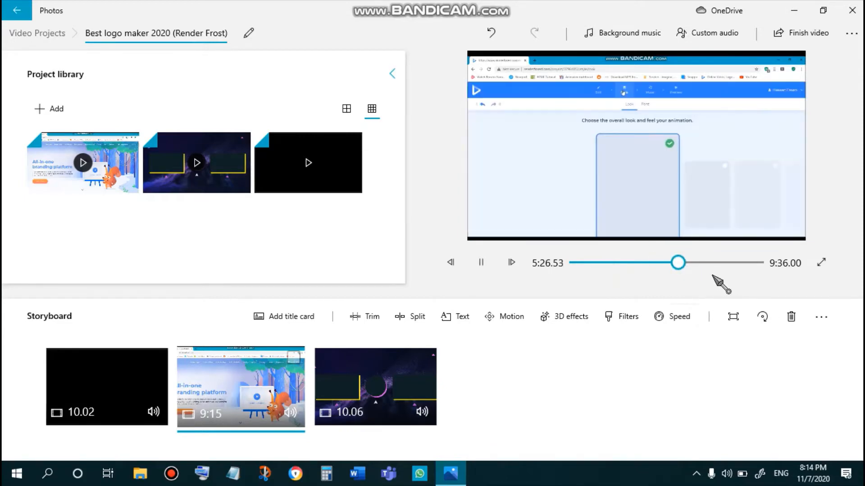
{"action": "left_click", "coordinate": [696, 263]}
{"action": "left_click", "coordinate": [706, 257]}
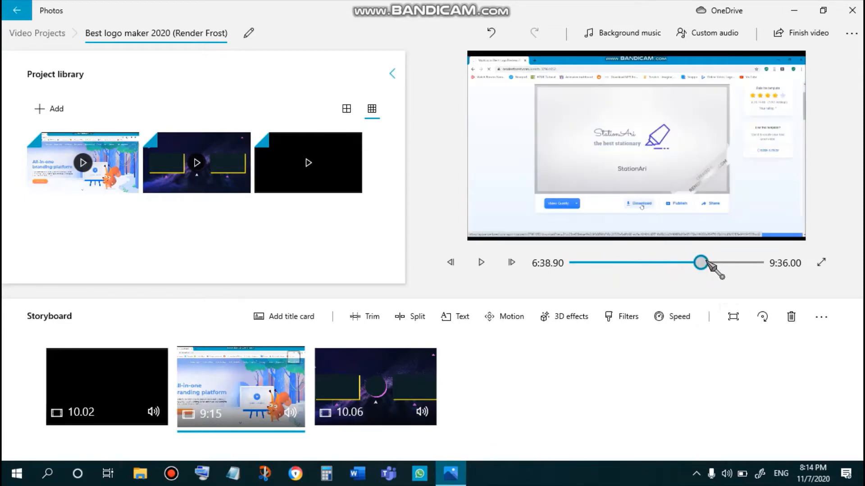
{"action": "left_click", "coordinate": [695, 473]}
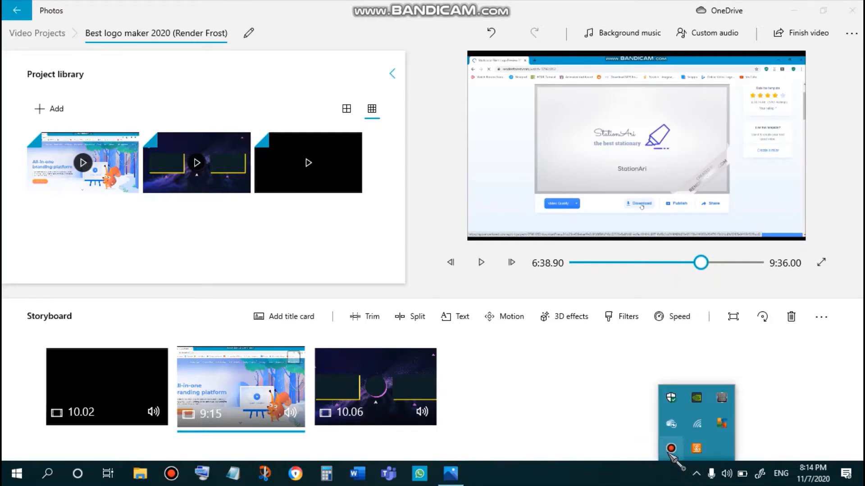
{"action": "left_click_drag", "start_coordinate": [724, 265], "coordinate": [748, 264]}
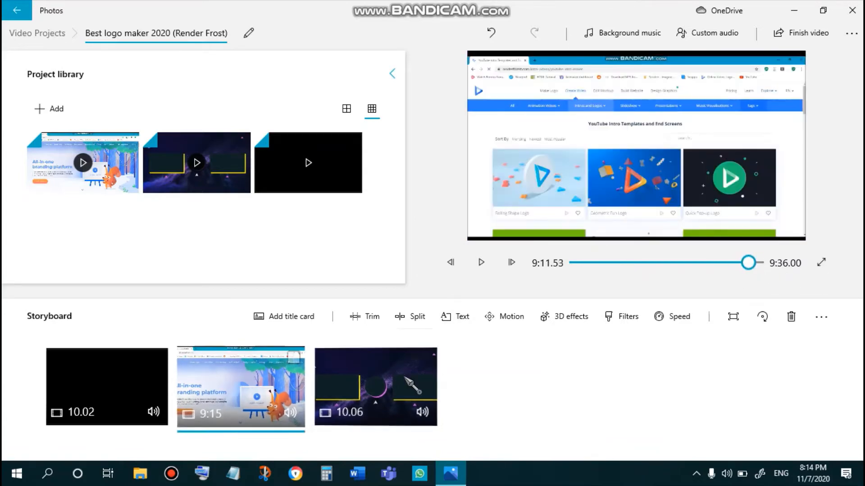
- Play the ending clip in the preview and scrub to the end of the video
{"action": "left_click", "coordinate": [481, 262]}
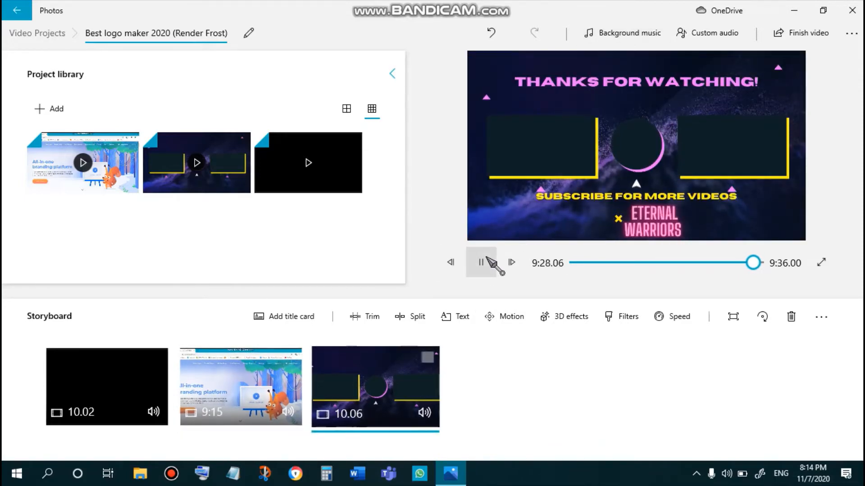
{"action": "left_click", "coordinate": [487, 259]}
{"action": "left_click", "coordinate": [760, 269]}
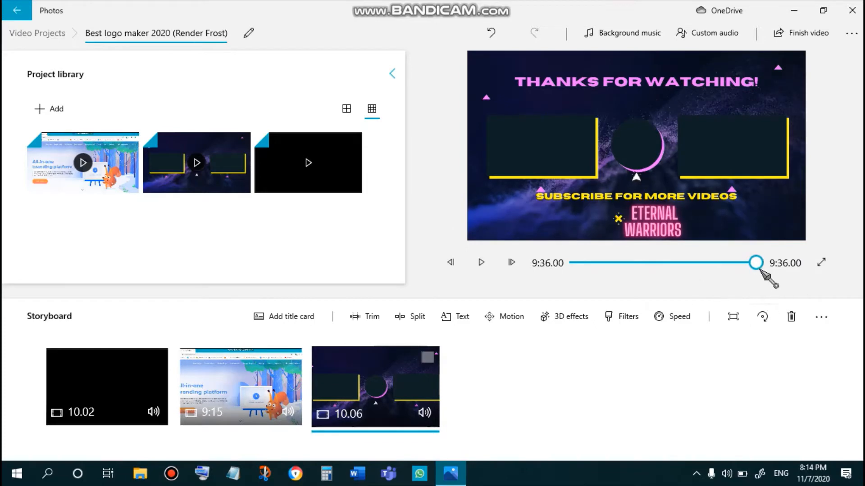
{"action": "left_click_drag", "start_coordinate": [759, 265], "coordinate": [751, 262]}
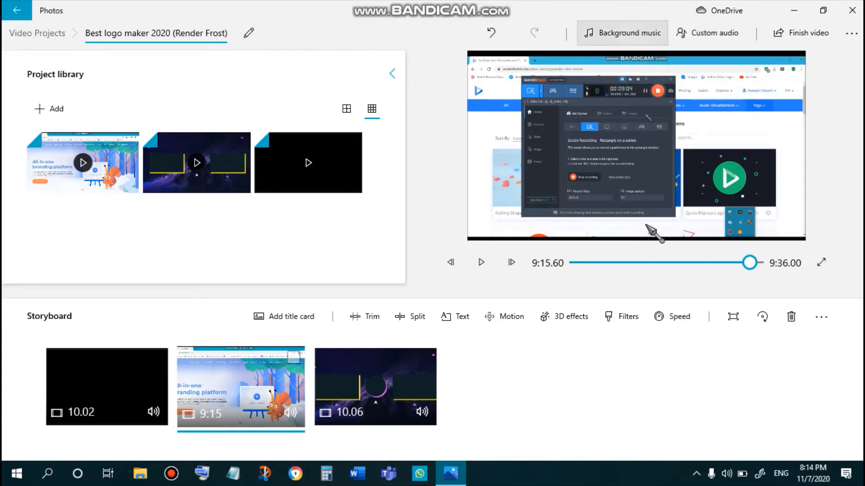
- Choose Amplified as the video's background music
{"action": "left_click", "coordinate": [623, 33]}
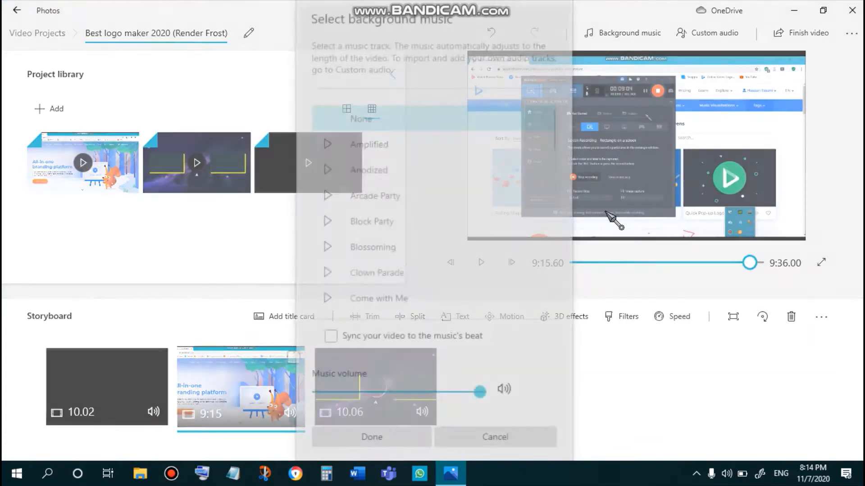
{"action": "left_click", "coordinate": [330, 163]}
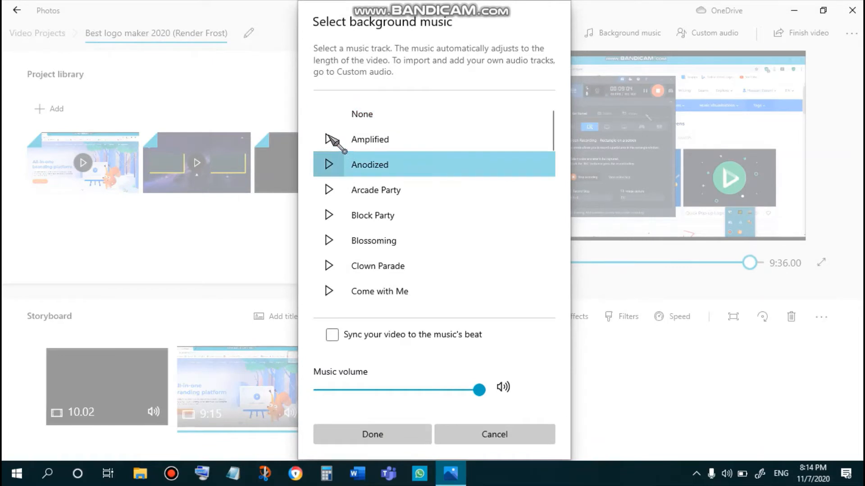
{"action": "left_click", "coordinate": [330, 138]}
{"action": "left_click", "coordinate": [332, 120]}
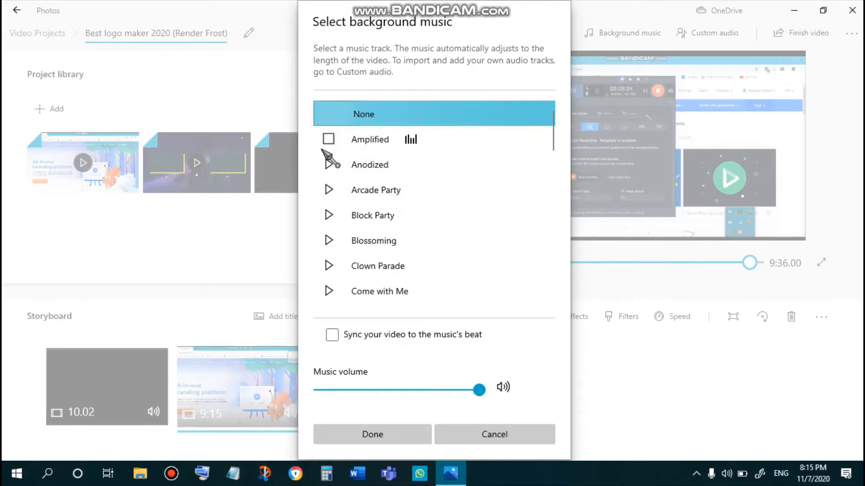
{"action": "left_click", "coordinate": [329, 139]}
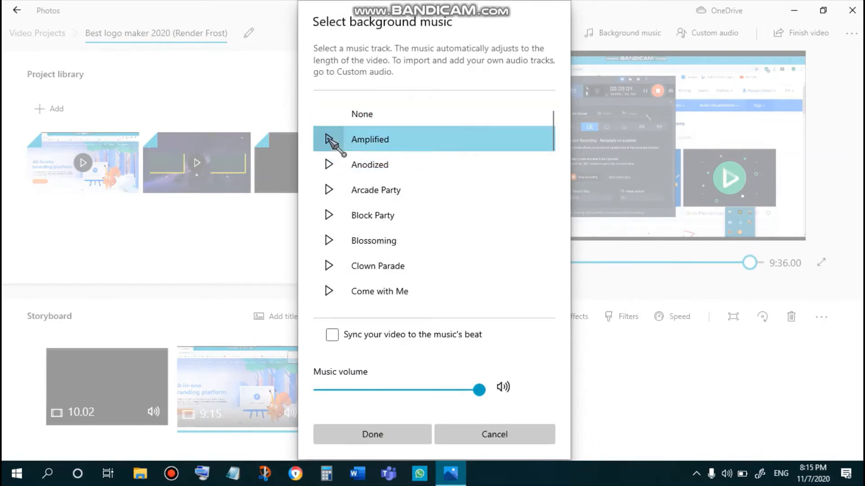
{"action": "scroll", "coordinate": [329, 270], "scroll_direction": "down", "scroll_amount": 8}
{"action": "scroll", "coordinate": [322, 261], "scroll_direction": "down", "scroll_amount": 5}
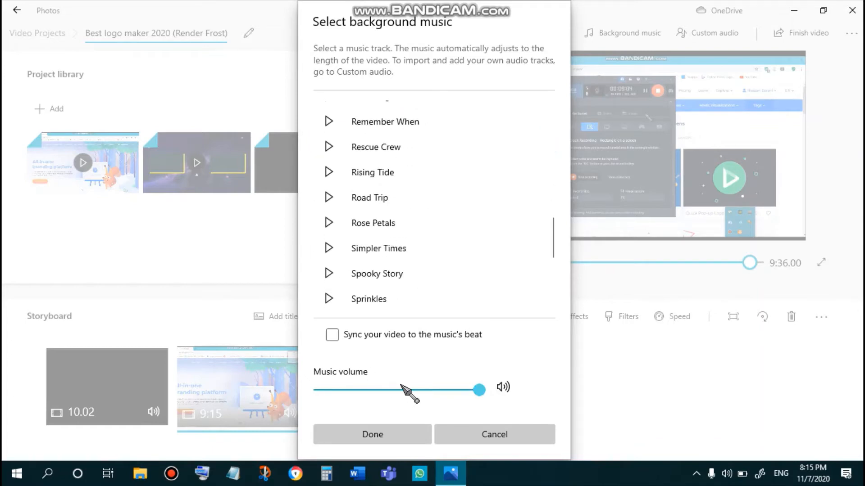
{"action": "left_click", "coordinate": [407, 335]}
{"action": "left_click", "coordinate": [399, 334]}
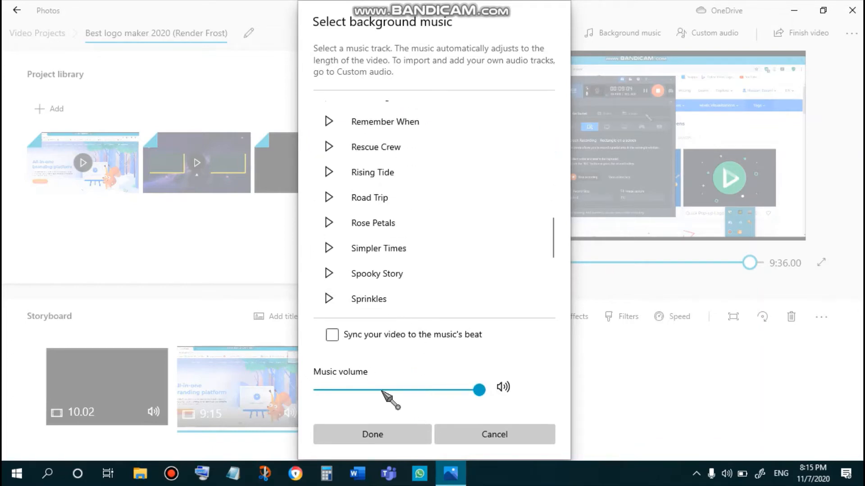
{"action": "left_click", "coordinate": [377, 439]}
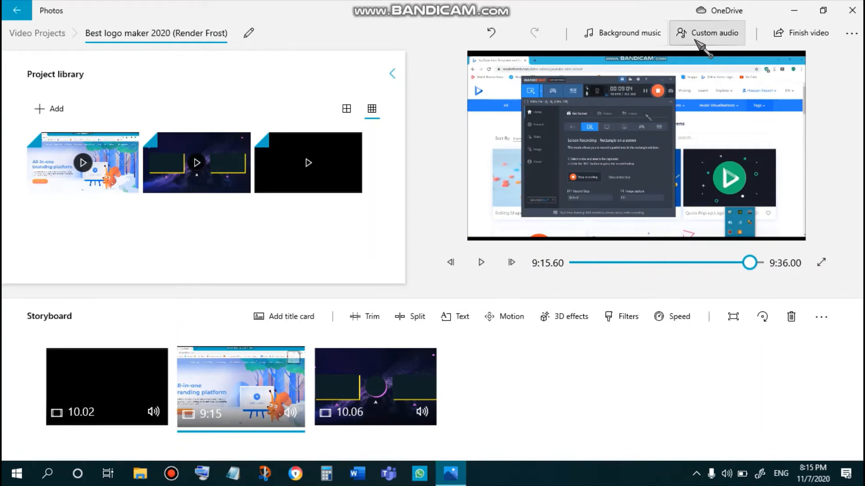
- Open text editing for the bandicam clip at about 8:57 with the Simple animated text style
{"action": "left_click", "coordinate": [414, 368]}
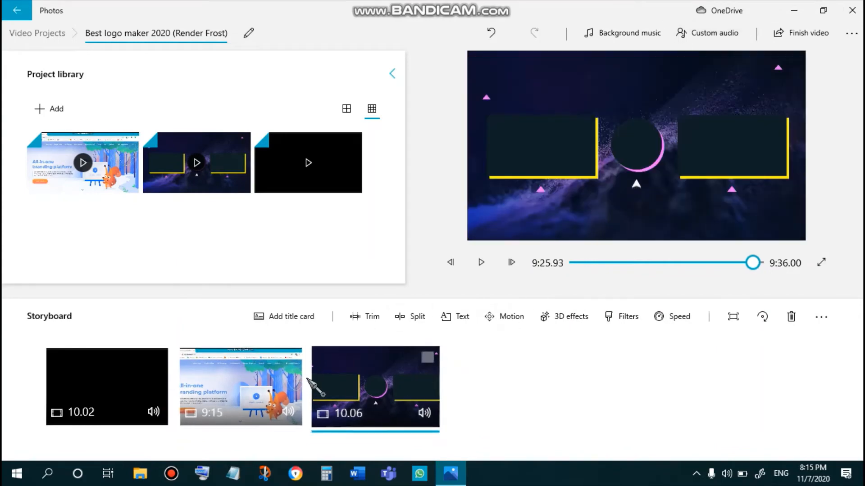
{"action": "left_click", "coordinate": [279, 383]}
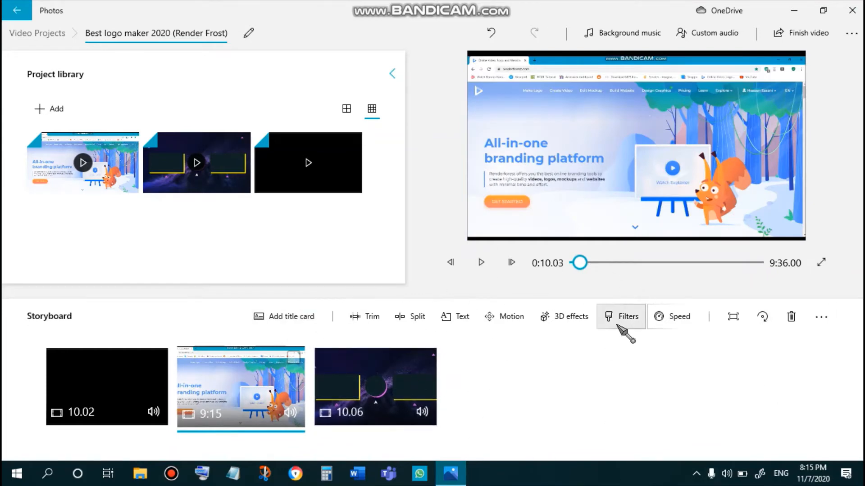
{"action": "left_click", "coordinate": [455, 316]}
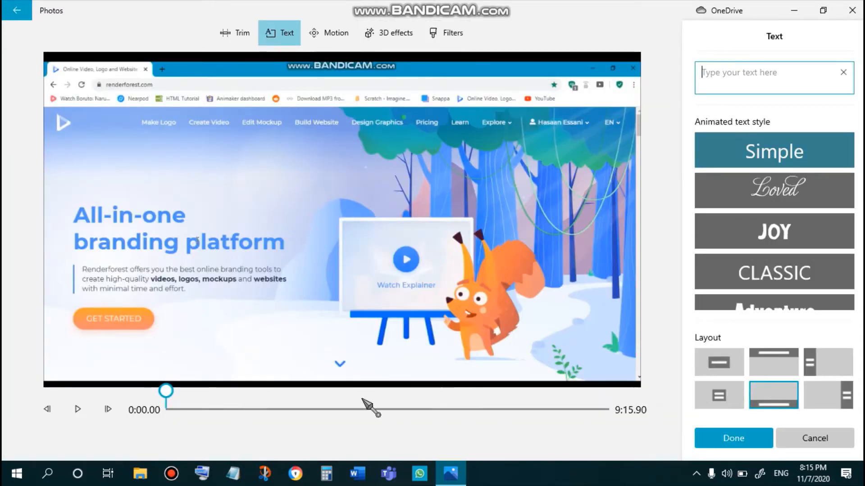
{"action": "left_click", "coordinate": [784, 230]}
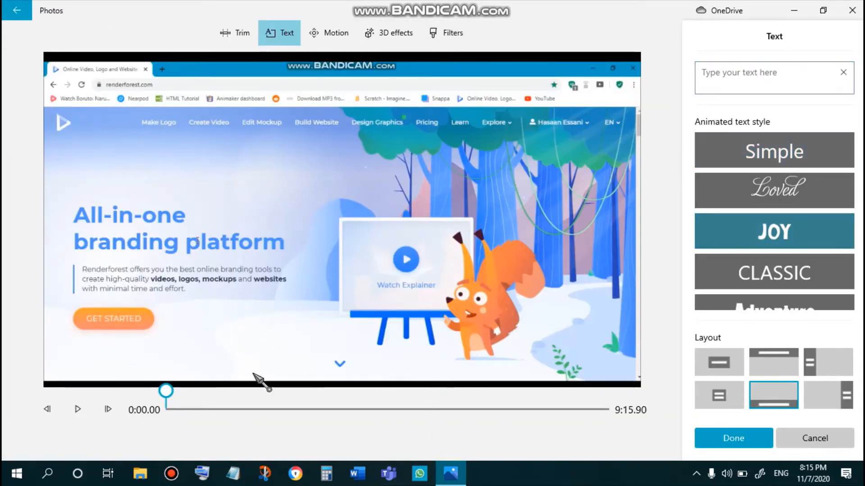
{"action": "left_click_drag", "start_coordinate": [169, 396], "coordinate": [599, 395]}
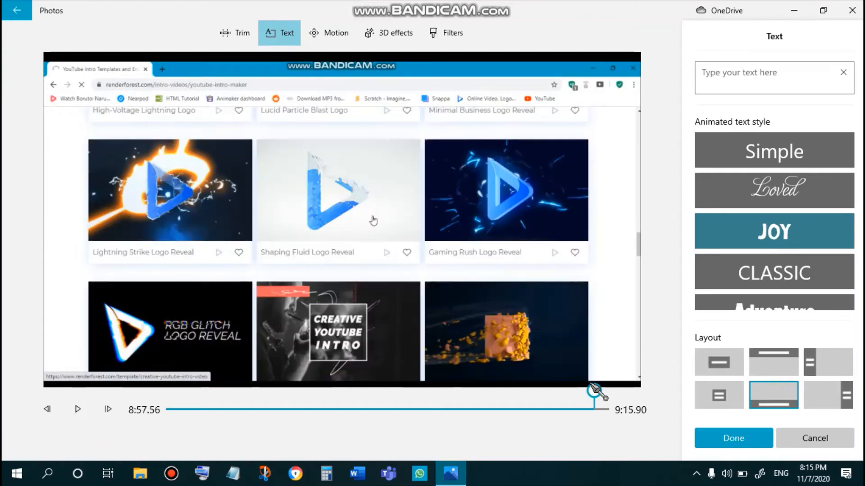
{"action": "left_click", "coordinate": [773, 176]}
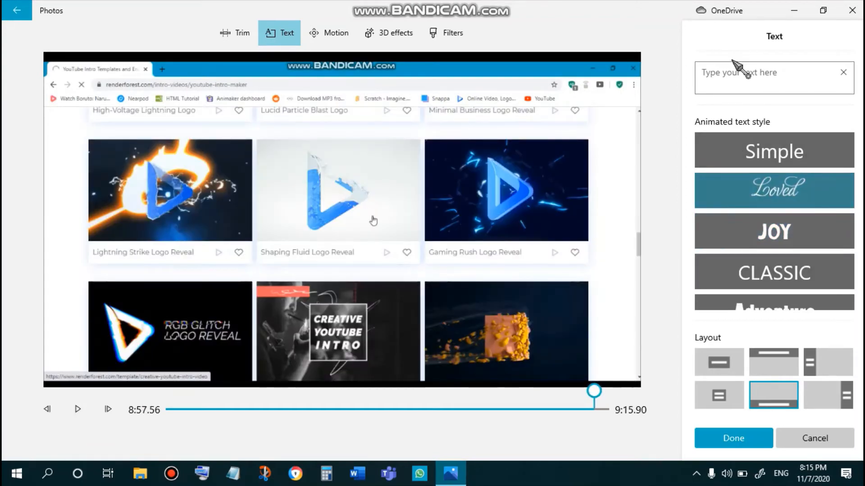
{"action": "left_click", "coordinate": [771, 166]}
{"action": "left_click", "coordinate": [785, 71]}
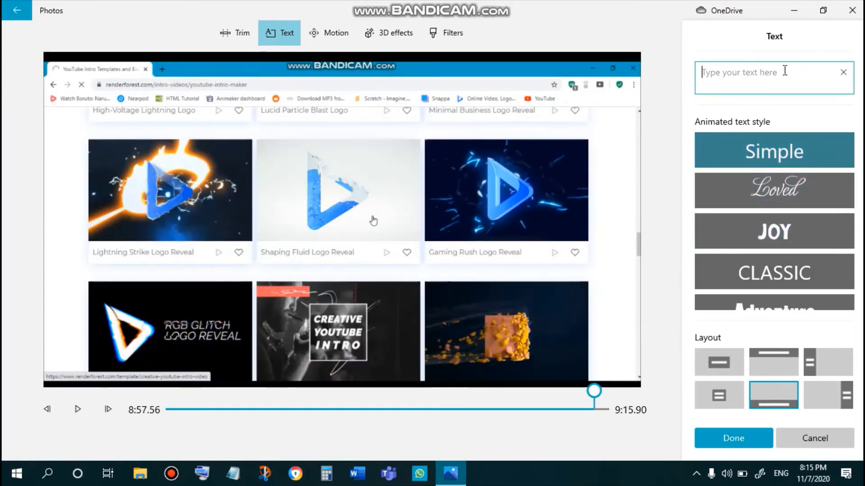
- Enter the caption text "Sorry for my noob mistake of forgetiing the bandicam recorder would come in the footage. XD"
{"action": "type", "text": "Sorry "}
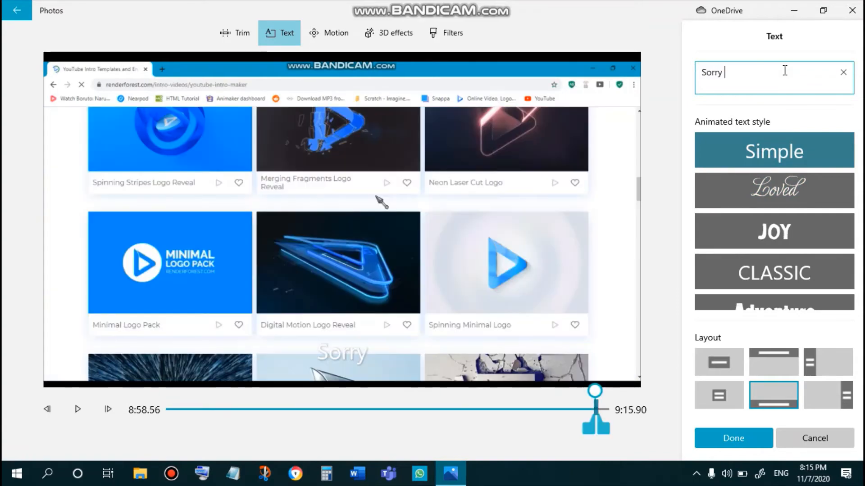
{"action": "type", "text": "for t"}
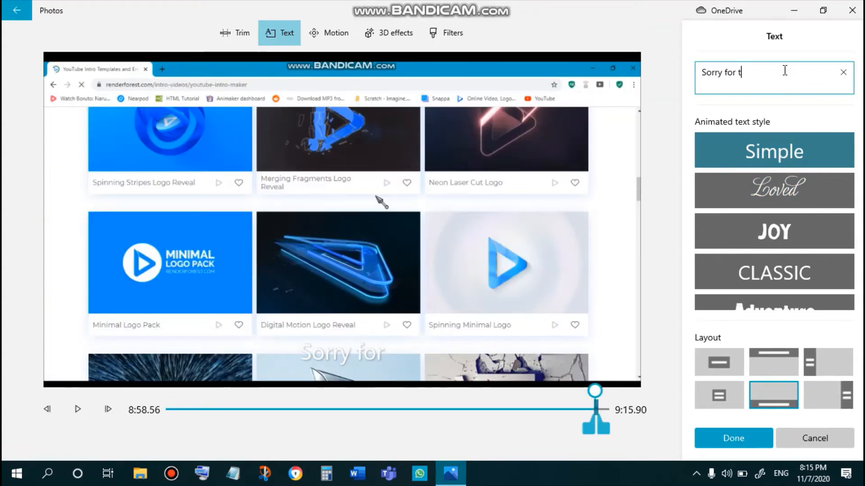
{"action": "type", "text": "he di"}
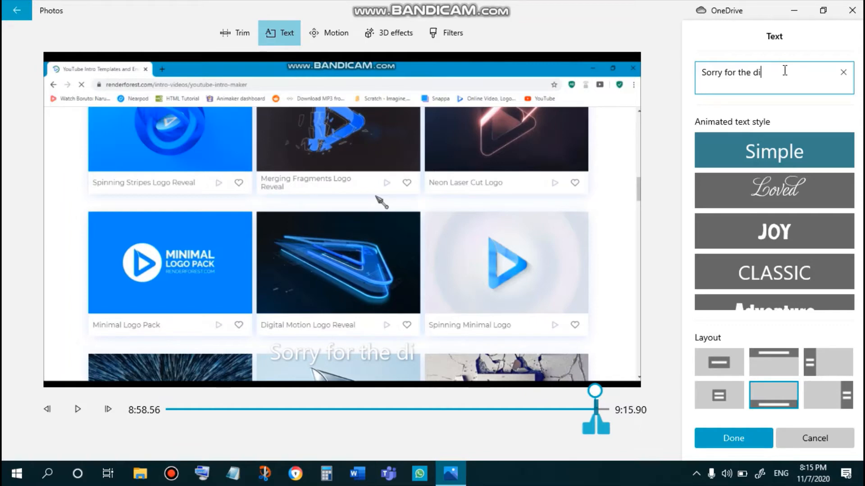
{"action": "key", "text": "BackSpace"}
{"action": "key", "text": "BackSpace"}
{"action": "key", "text": "BackSpace"}
{"action": "key", "text": "BackSpace"}
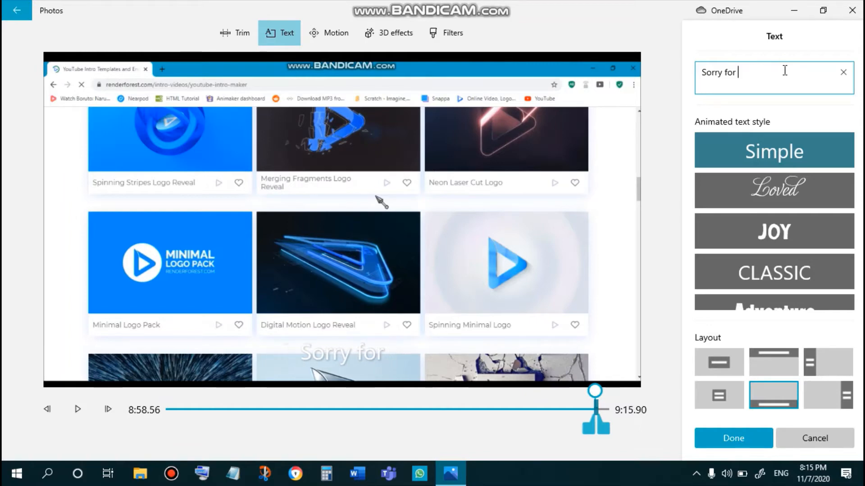
{"action": "type", "text": "my noo"}
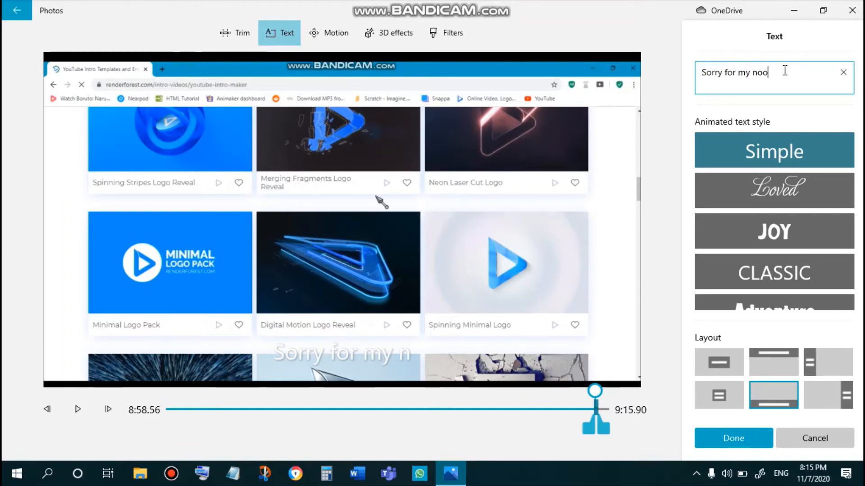
{"action": "type", "text": "b mistake"}
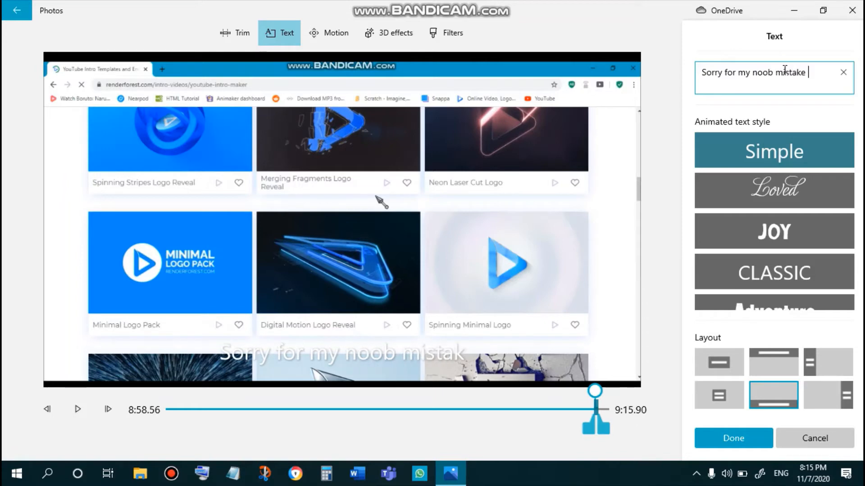
{"action": "key", "text": "BackSpace"}
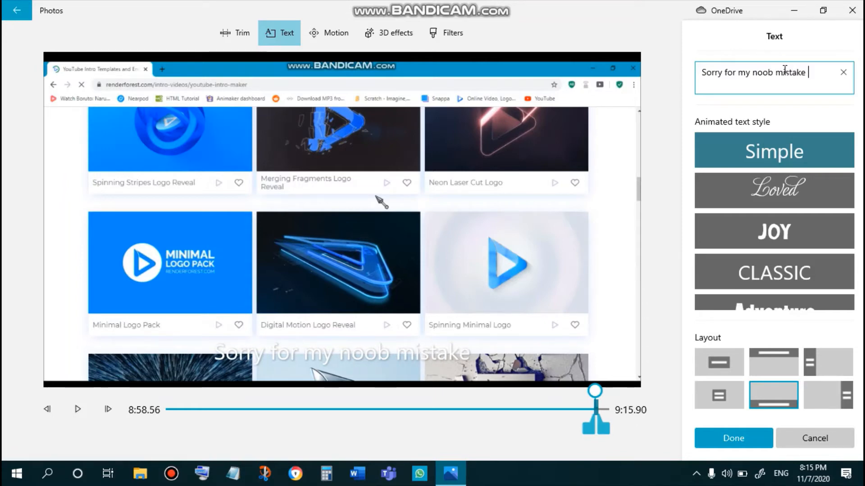
{"action": "type", "text": "of forge"}
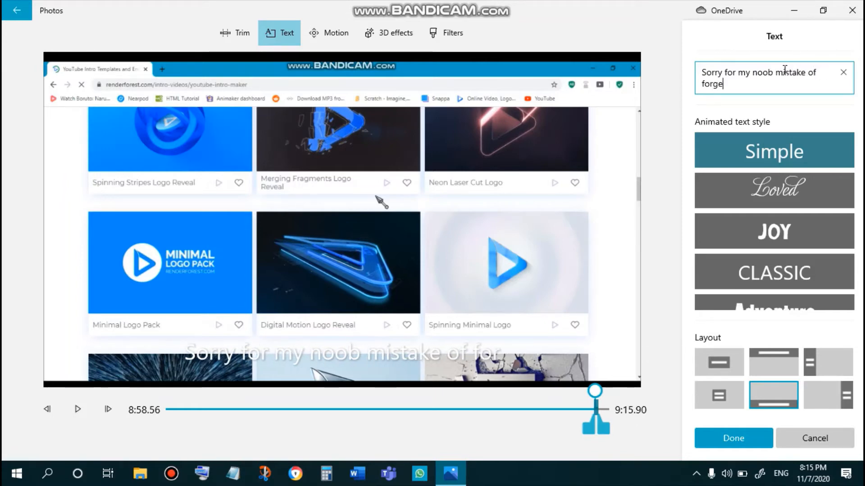
{"action": "type", "text": "eiing"}
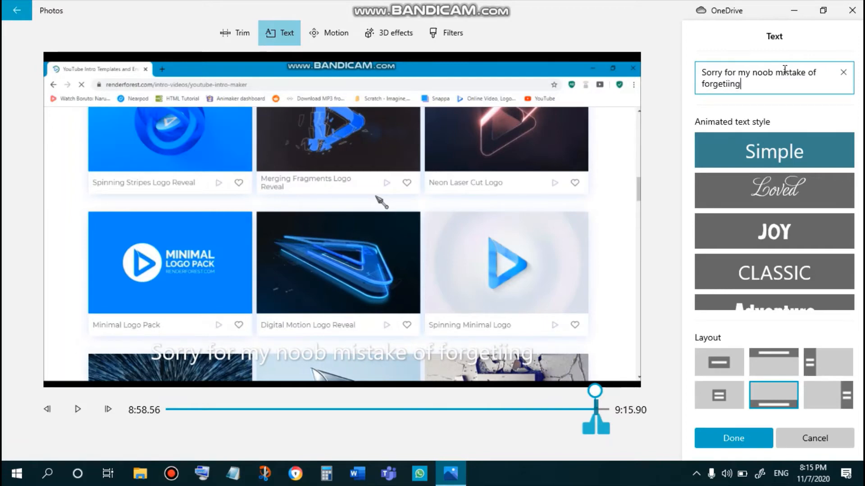
{"action": "type", "text": " the bandi"}
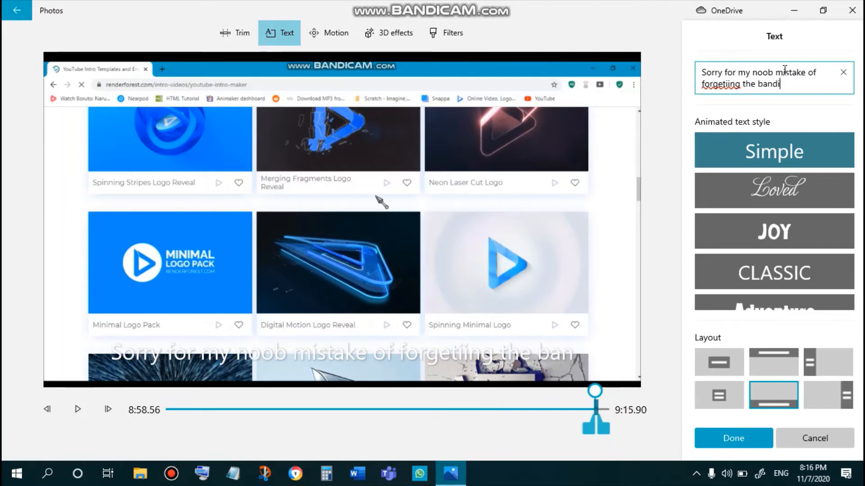
{"action": "type", "text": " cam"}
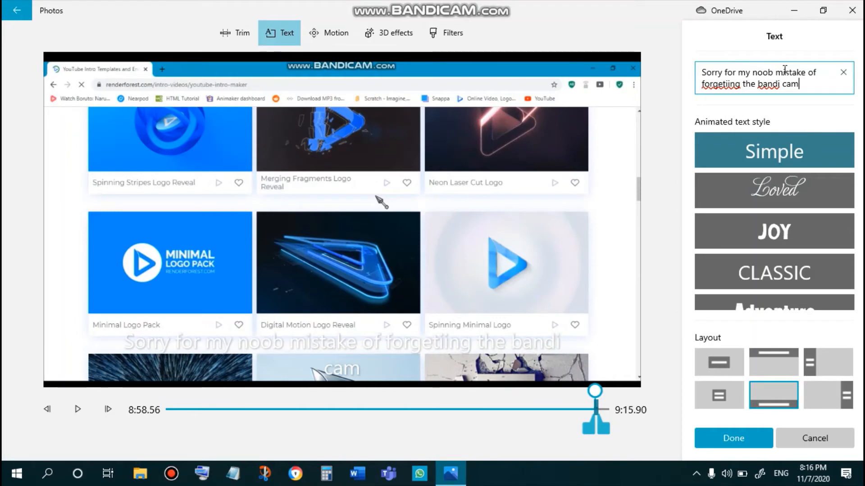
{"action": "key", "text": "BackSpace"}
{"action": "key", "text": "BackSpace"}
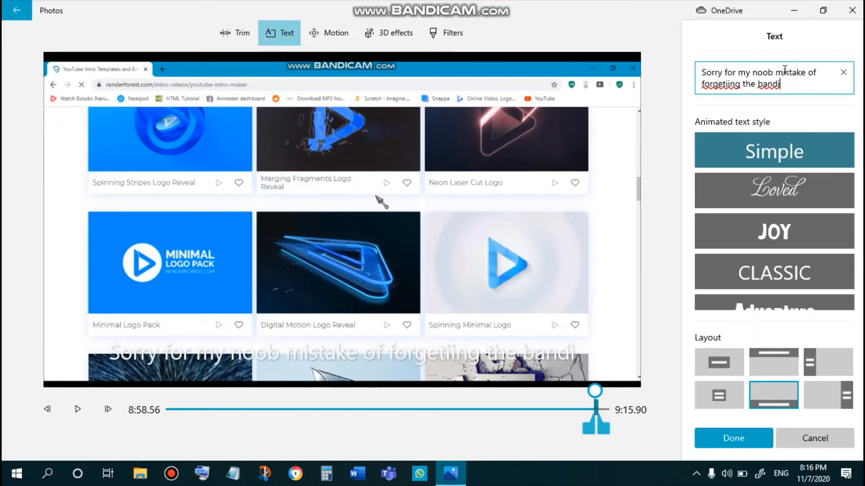
{"action": "type", "text": "cam "}
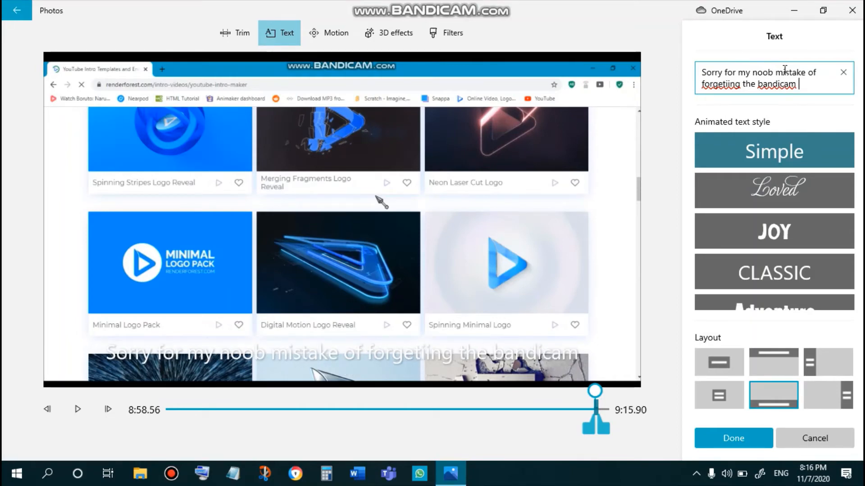
{"action": "type", "text": "recor"}
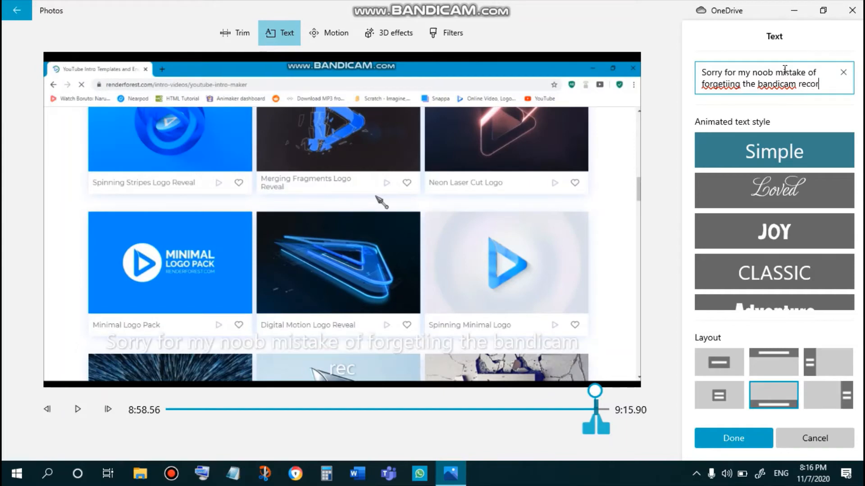
{"action": "type", "text": "der wou"}
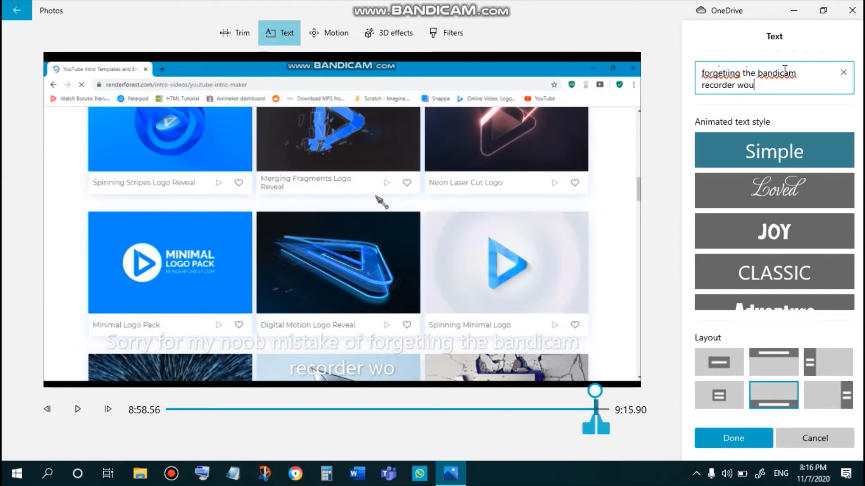
{"action": "type", "text": "ld come in"}
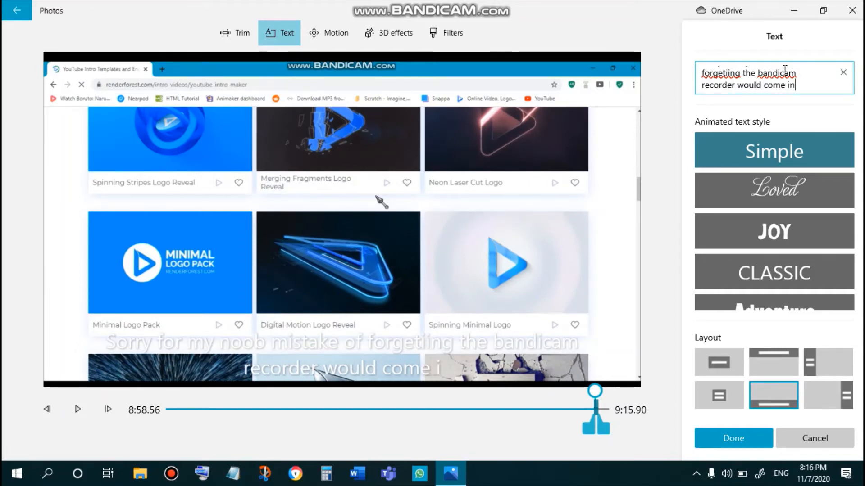
{"action": "type", "text": " the foot"}
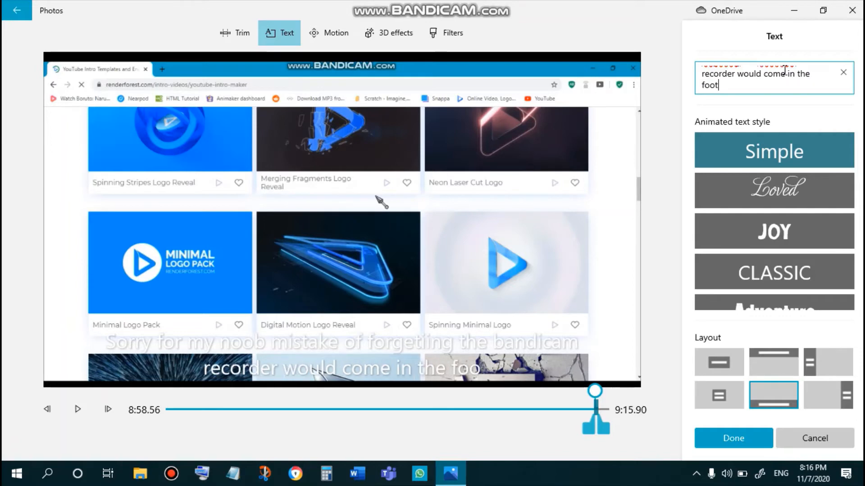
{"action": "type", "text": "age. "}
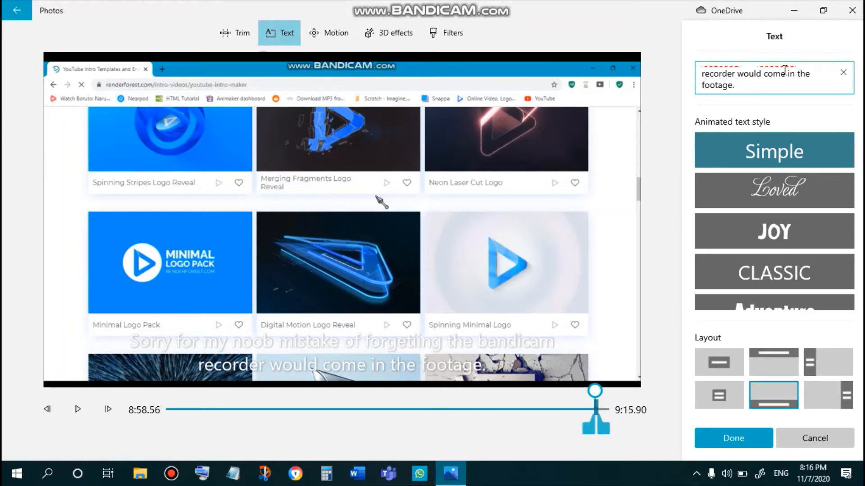
{"action": "type", "text": "XD"}
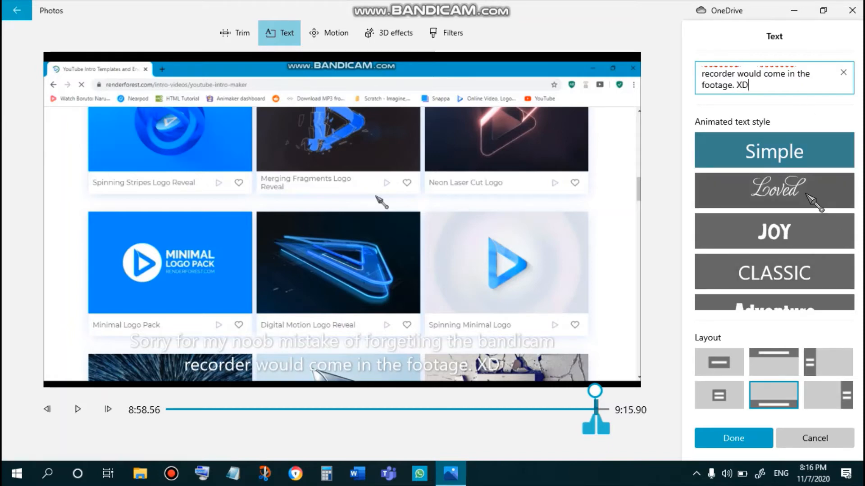
- Switch the caption to the JOY animated text style, scrub through its span, and confirm the text
{"action": "left_click", "coordinate": [819, 230]}
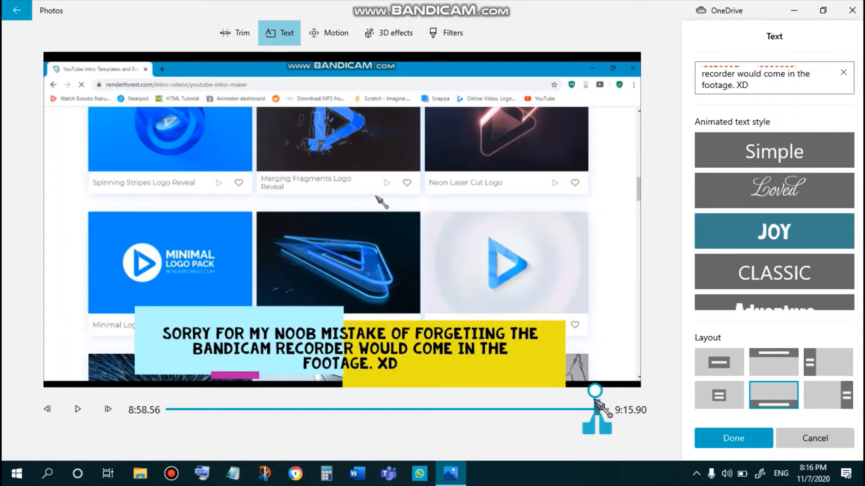
{"action": "left_click_drag", "start_coordinate": [597, 391], "coordinate": [609, 392]}
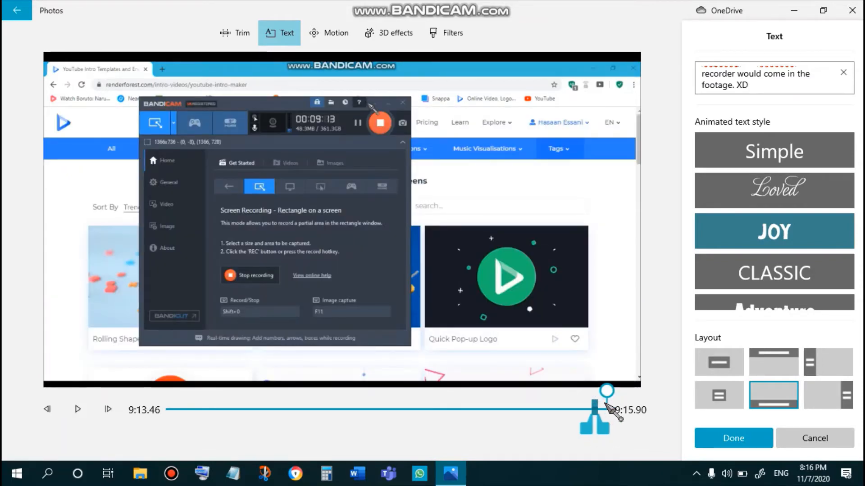
{"action": "mouse_move", "coordinate": [607, 391]}
{"action": "left_mouse_down"}
{"action": "mouse_move", "coordinate": [584, 392]}
{"action": "mouse_move", "coordinate": [600, 406]}
{"action": "mouse_move", "coordinate": [597, 390]}
{"action": "left_mouse_up"}
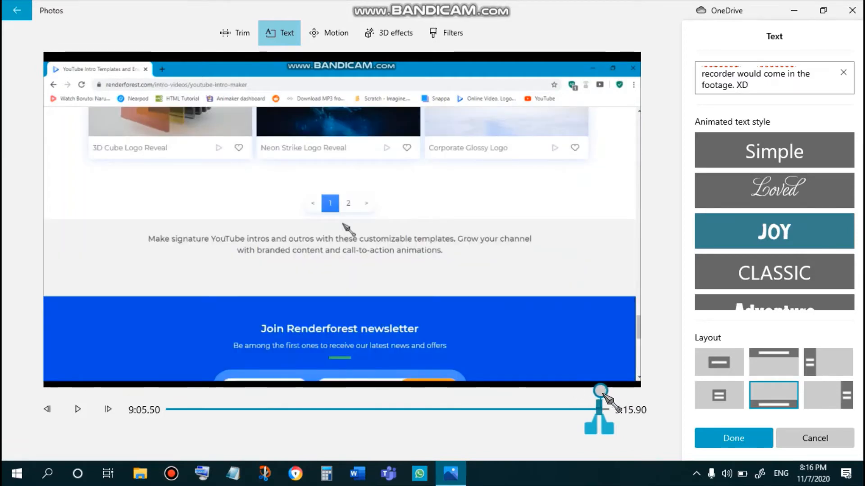
{"action": "mouse_move", "coordinate": [602, 392]}
{"action": "left_mouse_down"}
{"action": "mouse_move", "coordinate": [615, 402]}
{"action": "mouse_move", "coordinate": [609, 391]}
{"action": "mouse_move", "coordinate": [586, 391]}
{"action": "mouse_move", "coordinate": [613, 392]}
{"action": "left_mouse_up"}
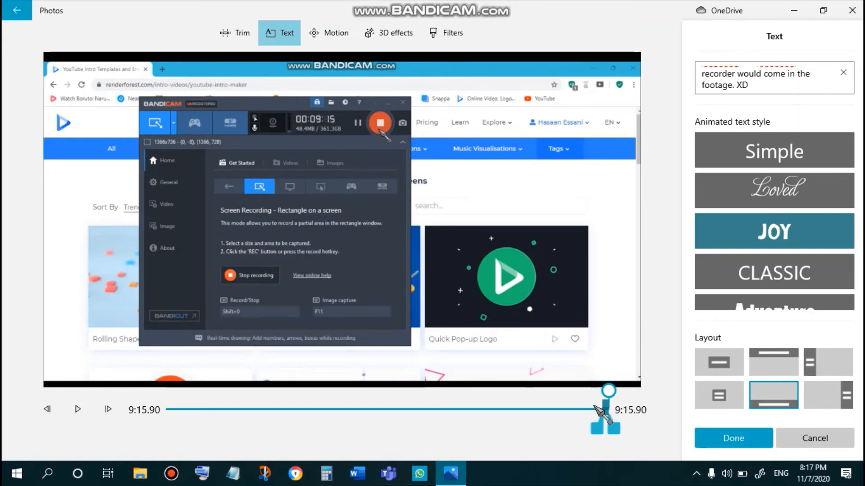
{"action": "left_click", "coordinate": [715, 437]}
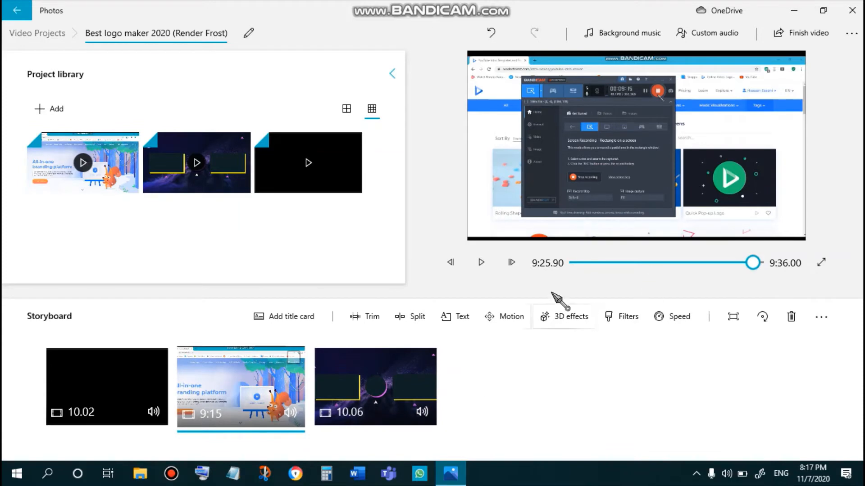
- Play the project preview and scrub back near the end of the bandicam clip
{"action": "left_click", "coordinate": [478, 263]}
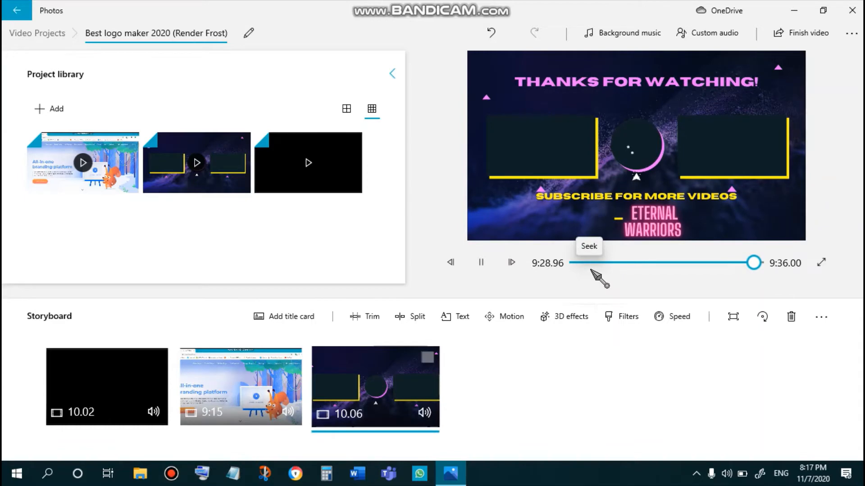
{"action": "left_click_drag", "start_coordinate": [751, 265], "coordinate": [742, 264]}
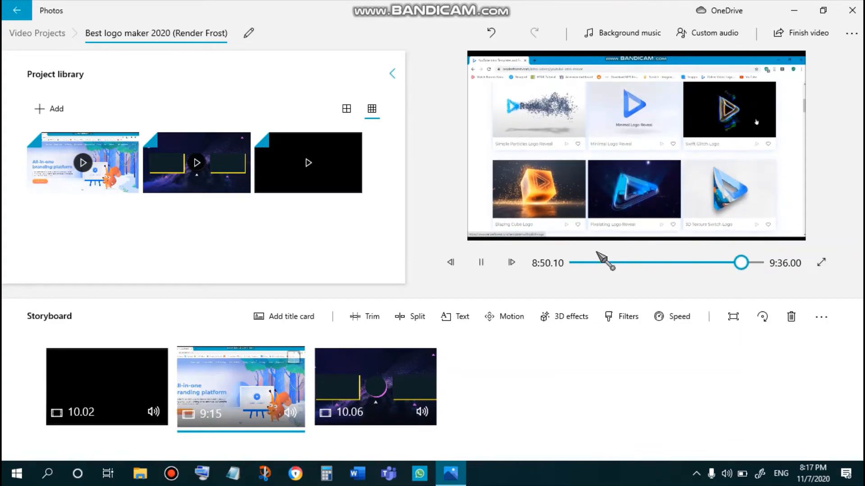
{"action": "left_click", "coordinate": [481, 263]}
- Set the project's background music to None
{"action": "left_click", "coordinate": [621, 34]}
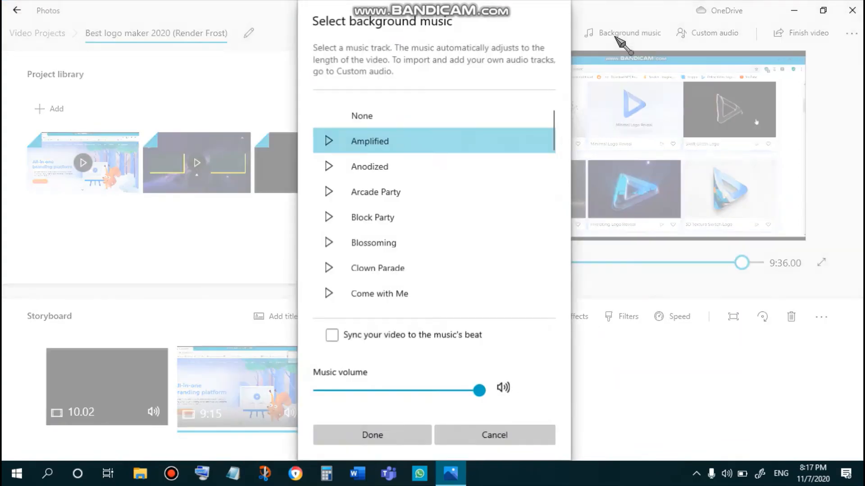
{"action": "left_click", "coordinate": [456, 119]}
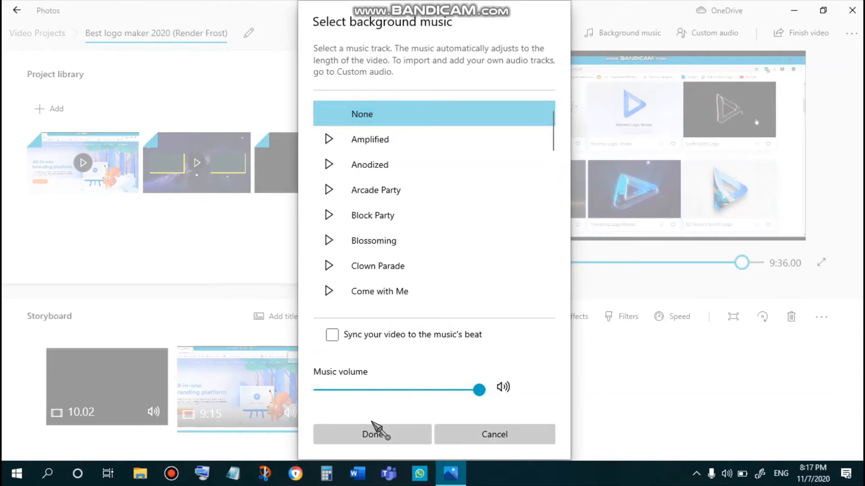
{"action": "left_click", "coordinate": [391, 433]}
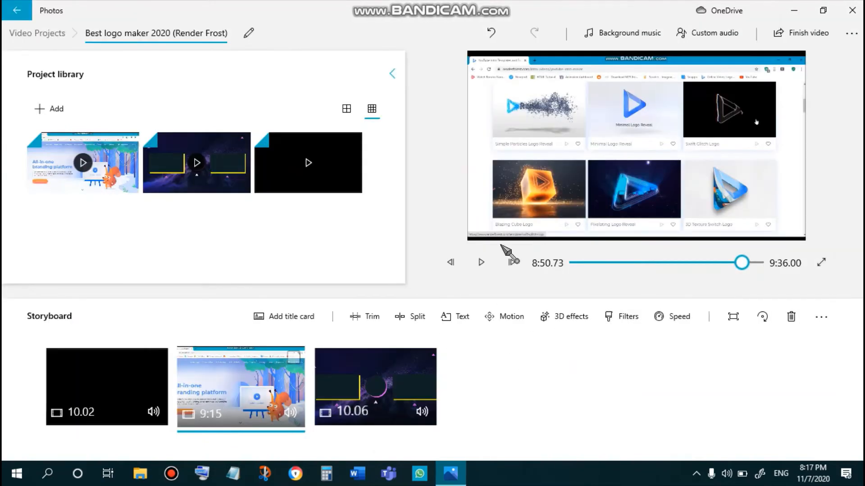
- Replay the preview around the new caption and through the ending clip to check the result
{"action": "left_click", "coordinate": [481, 263]}
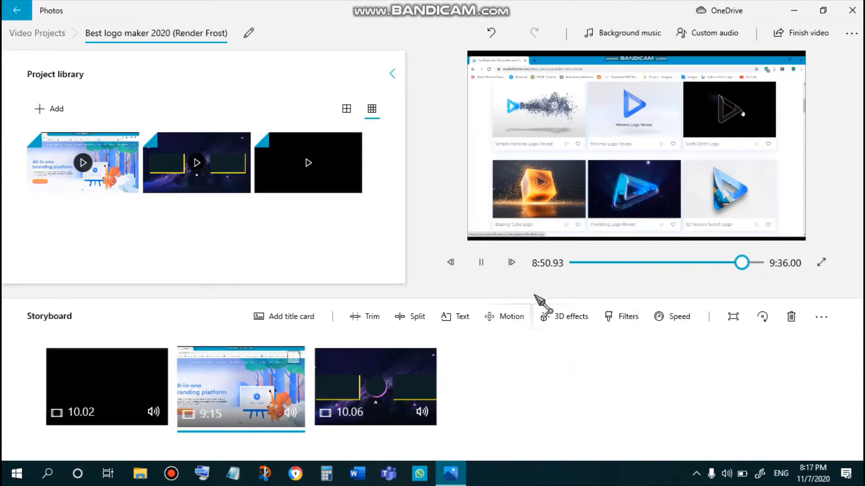
{"action": "left_click", "coordinate": [757, 263]}
{"action": "left_click_drag", "start_coordinate": [753, 263], "coordinate": [745, 264]}
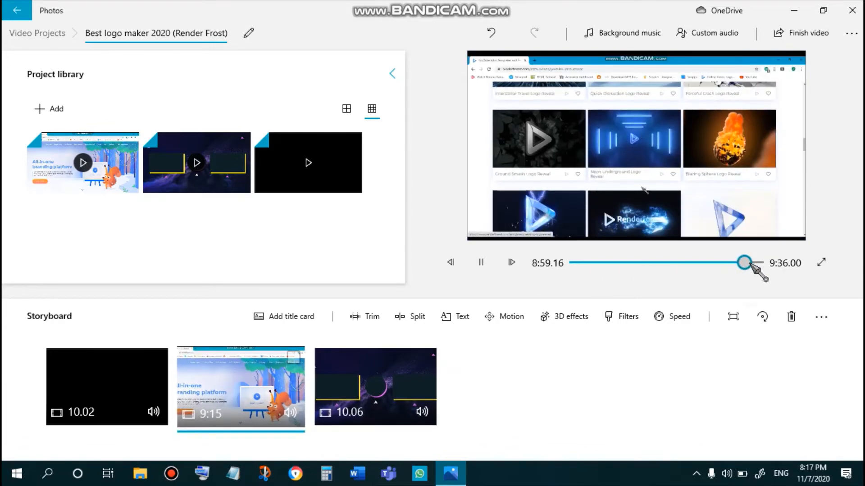
{"action": "left_click", "coordinate": [748, 265]}
{"action": "left_click_drag", "start_coordinate": [748, 265], "coordinate": [750, 266]}
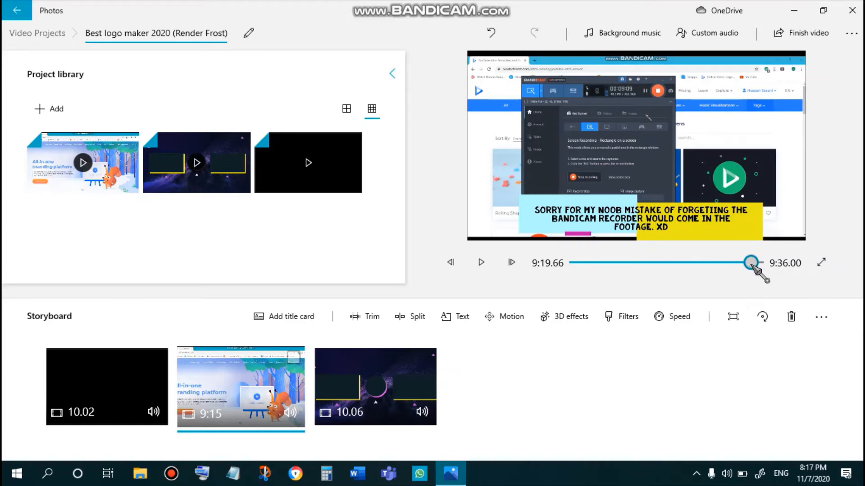
{"action": "left_click", "coordinate": [748, 265]}
{"action": "left_click", "coordinate": [484, 269]}
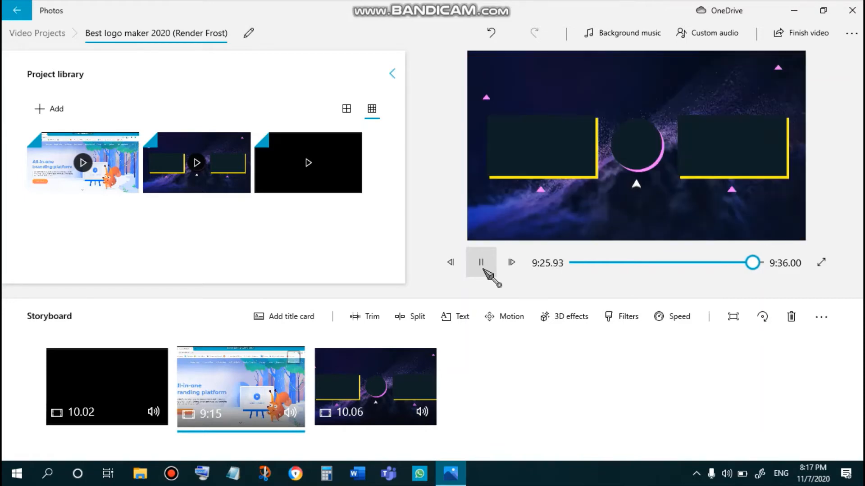
{"action": "left_click", "coordinate": [483, 268]}
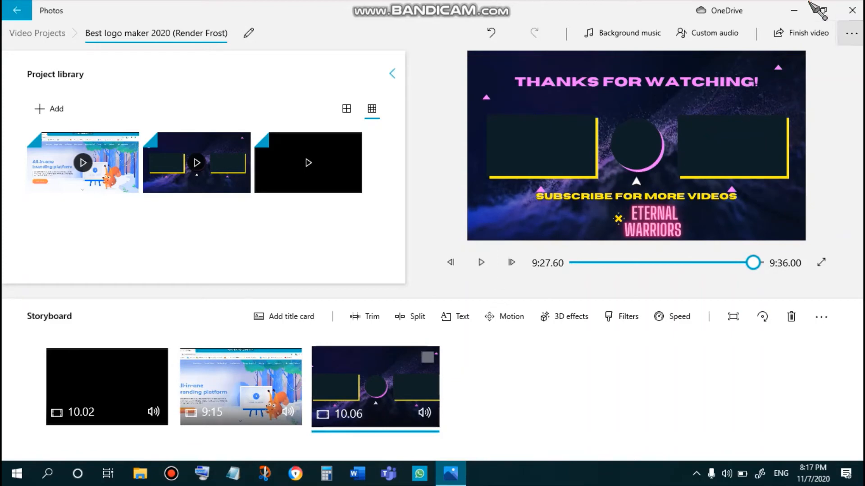
- Export the project at High 1080p quality, saving it as "Best logo maker 2020 (Render Frost)" in the Eternal Warriors folder
{"action": "left_click", "coordinate": [810, 39]}
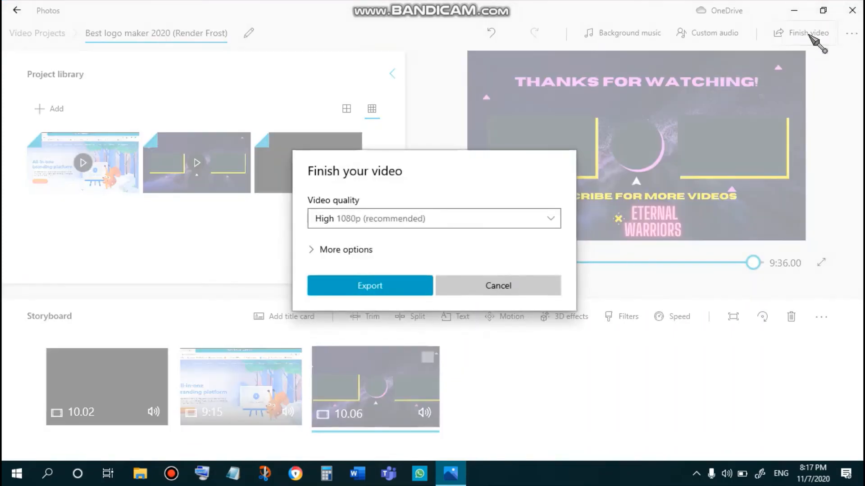
{"action": "left_click", "coordinate": [366, 288]}
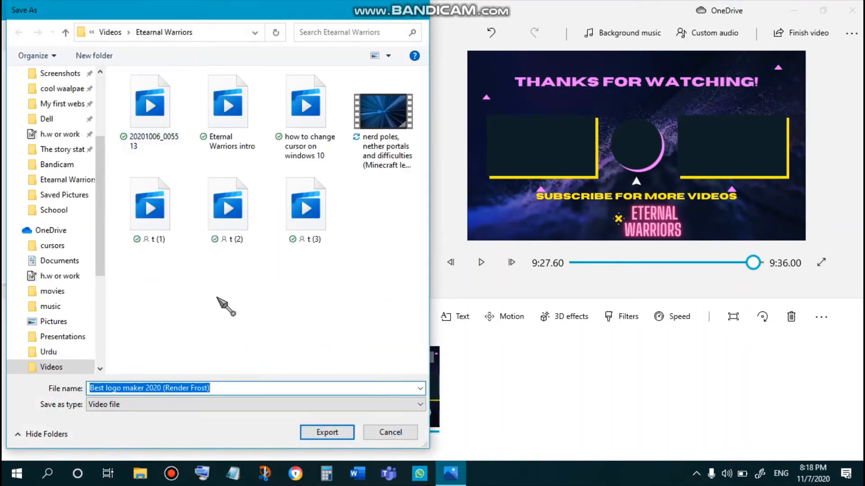
{"action": "left_click", "coordinate": [338, 433]}
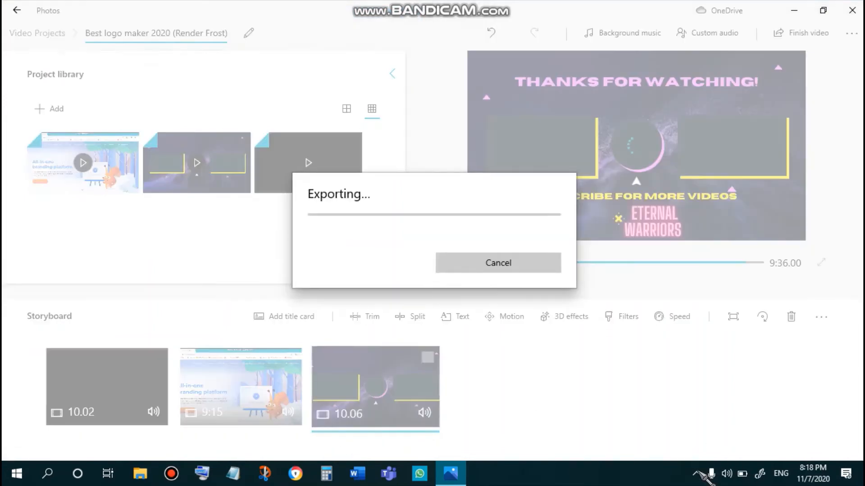
{"action": "left_click", "coordinate": [697, 471]}
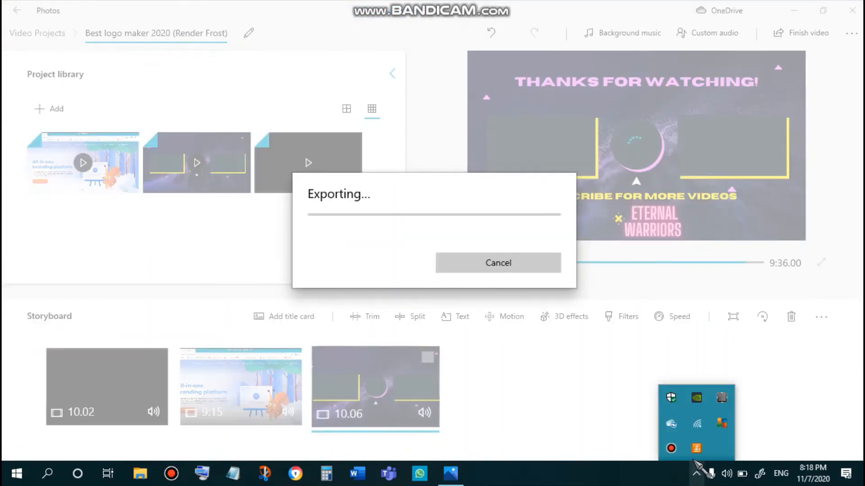
{"action": "left_click", "coordinate": [671, 447]}
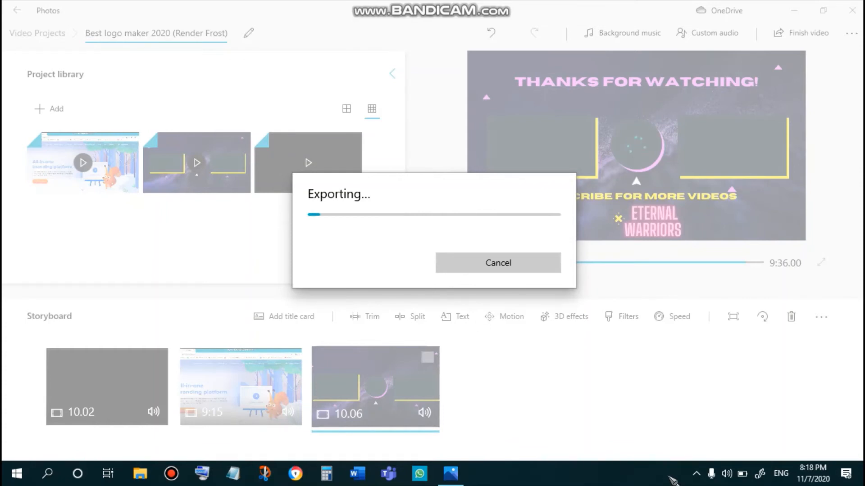
{"action": "left_click", "coordinate": [696, 472]}
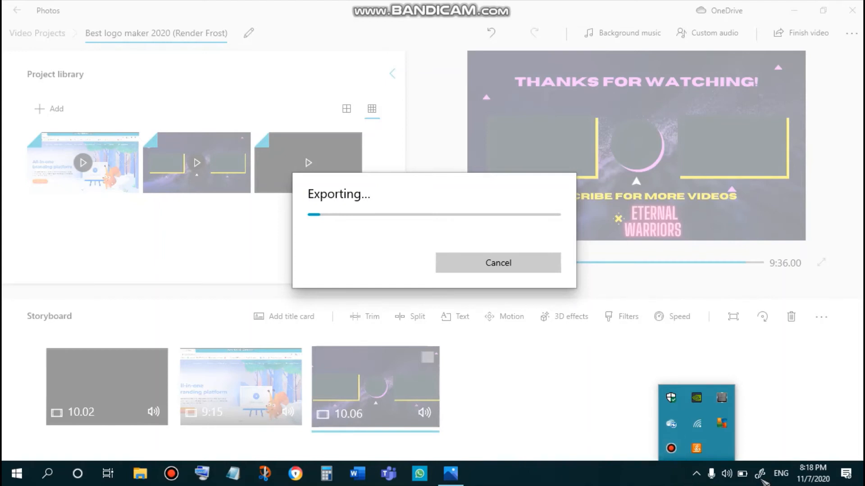
{"action": "left_click", "coordinate": [672, 449]}
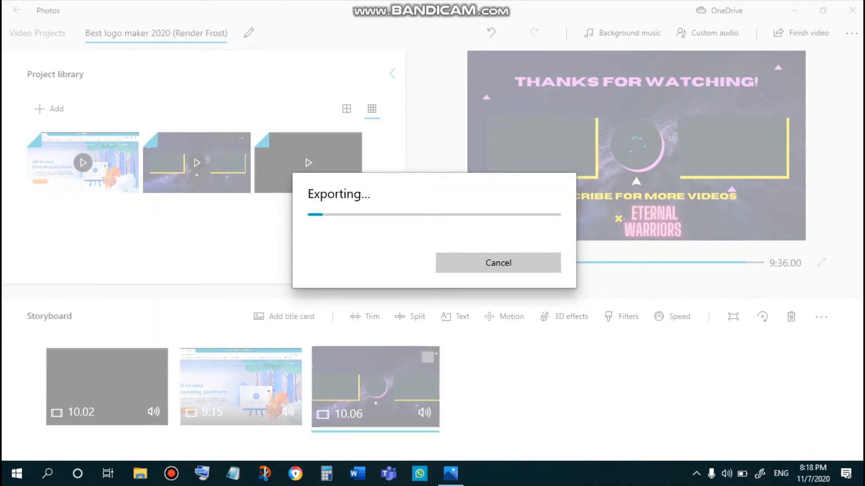
{"action": "left_click", "coordinate": [698, 483]}
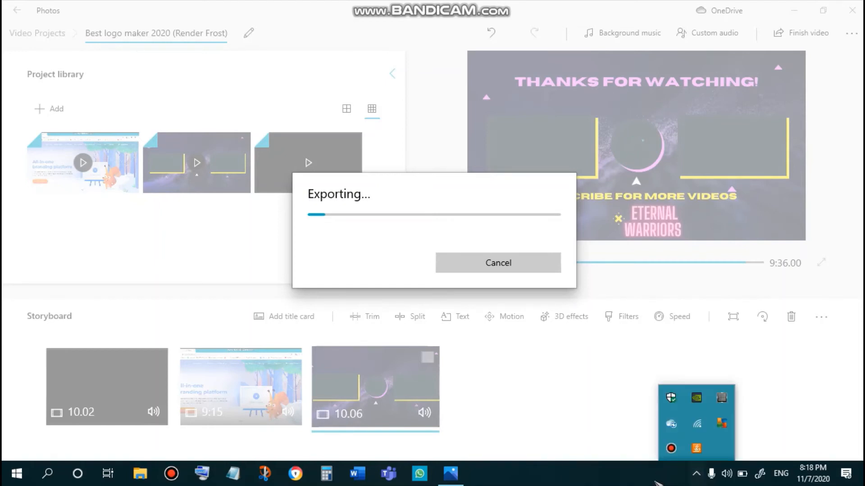
{"action": "left_click", "coordinate": [649, 474]}
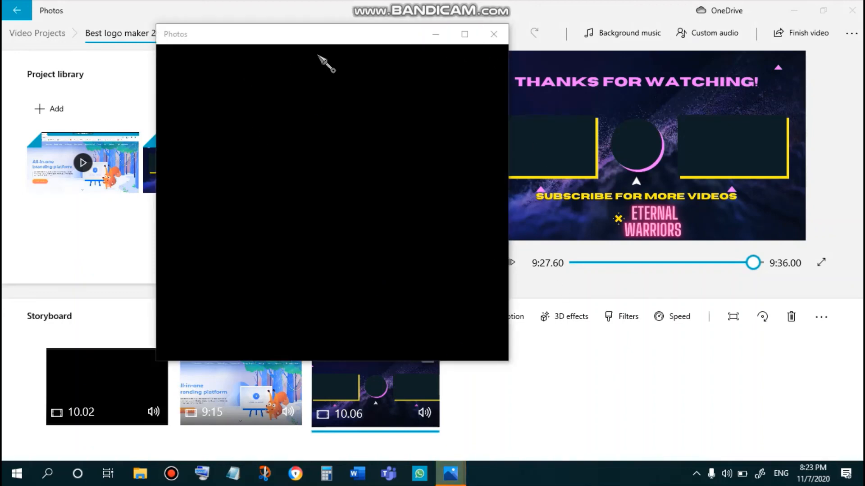
- Close the exported video's playback window and then the video editor
{"action": "left_click", "coordinate": [494, 34]}
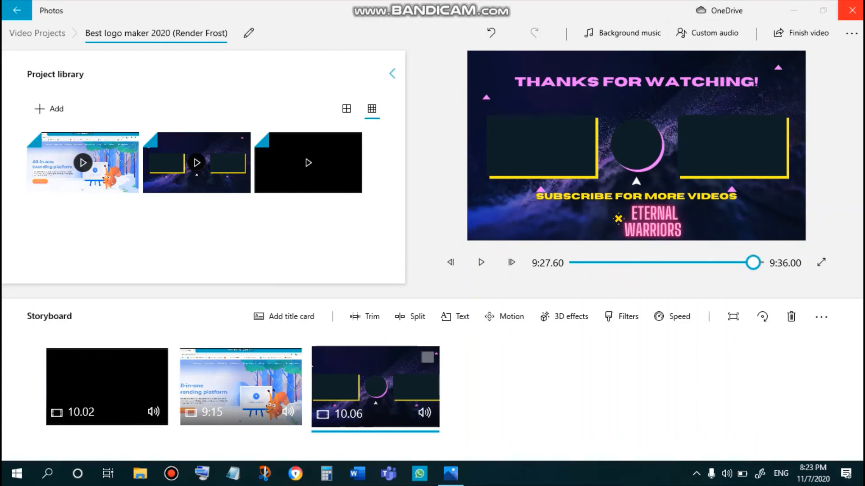
{"action": "left_click", "coordinate": [851, 10]}
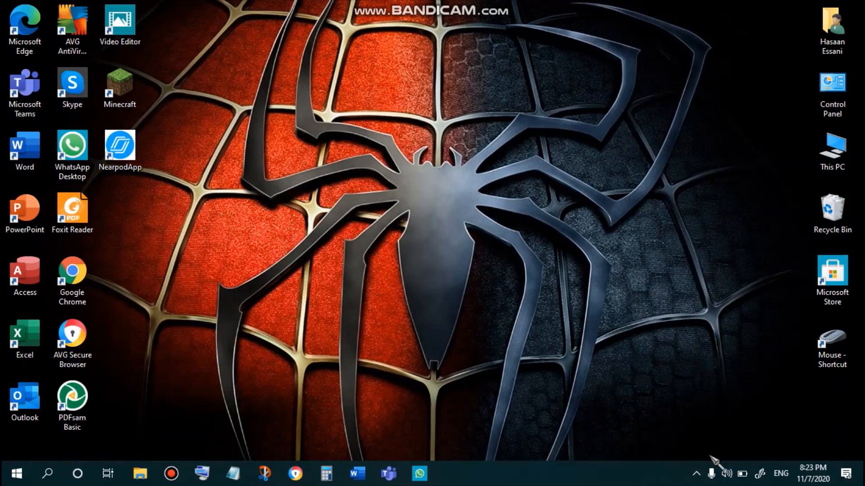
{"action": "left_click_drag", "start_coordinate": [253, 128], "coordinate": [654, 198]}
{"action": "left_click_drag", "start_coordinate": [712, 198], "coordinate": [149, 77]}
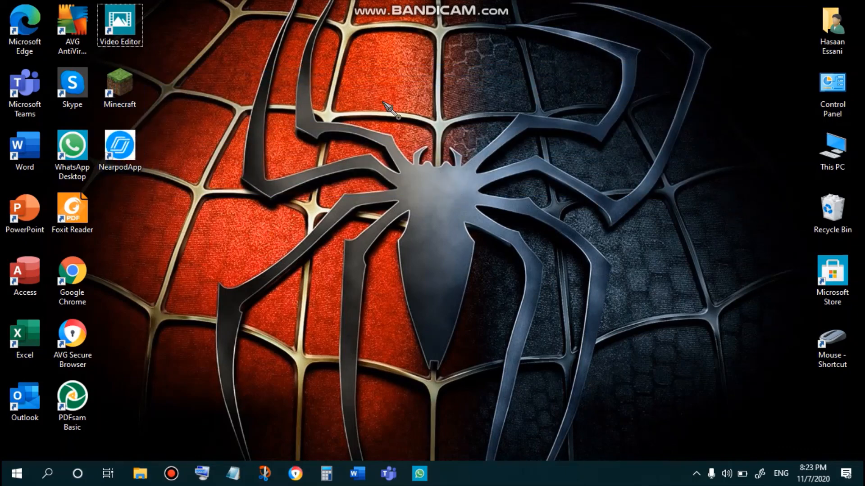
{"action": "left_click_drag", "start_coordinate": [4, 3], "coordinate": [789, 125]}
{"action": "left_click", "coordinate": [652, 293]}
{"action": "left_click_drag", "start_coordinate": [187, 1], "coordinate": [742, 473]}
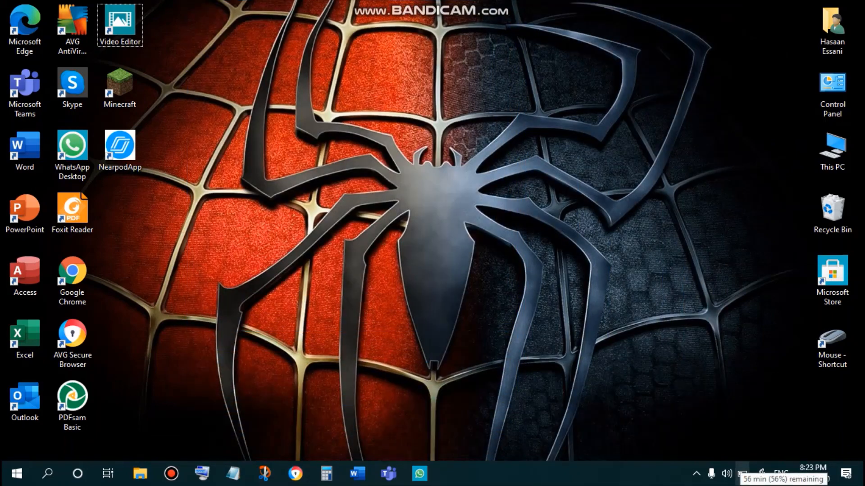